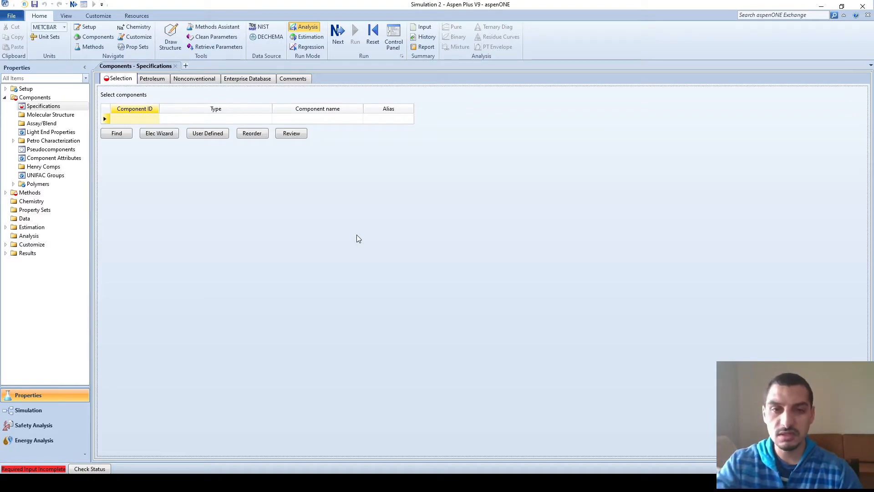
Switch to the Acrobat textbook, read the Solids Handling introduction and crusher problem description, and return to Aspen Plus.
{"action": "key", "text": "alt+Tab"}
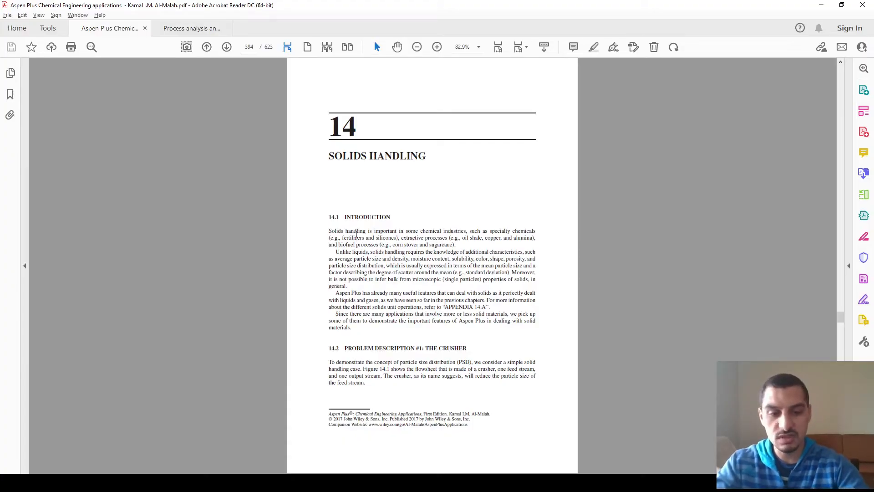
{"action": "key", "text": "Home"}
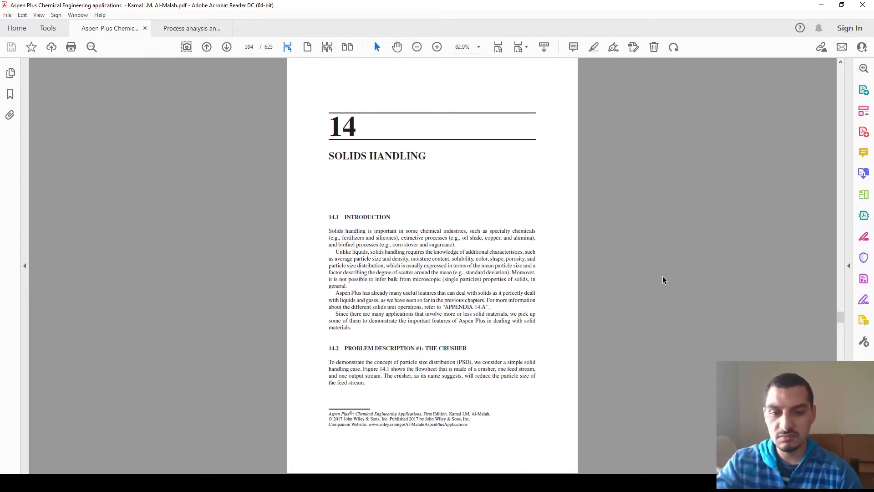
{"action": "key", "text": "alt+Tab"}
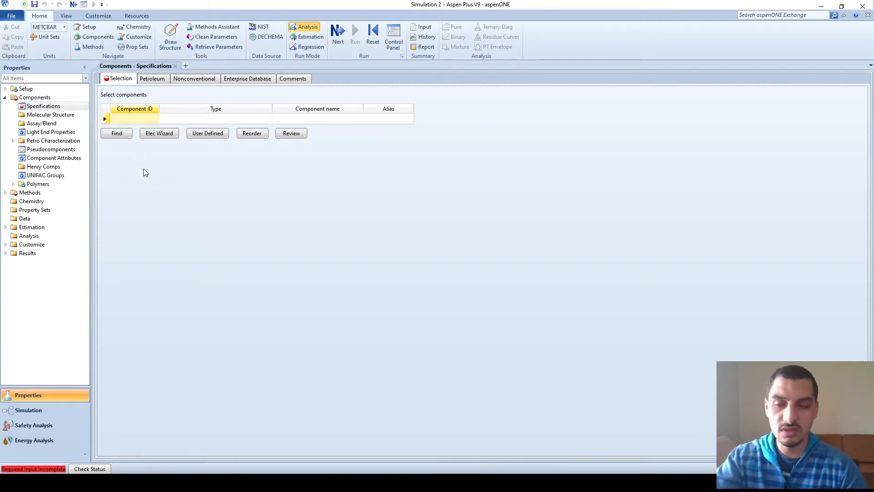
Add KCL as the first component and set its type to Solid.
{"action": "left_click", "coordinate": [134, 117]}
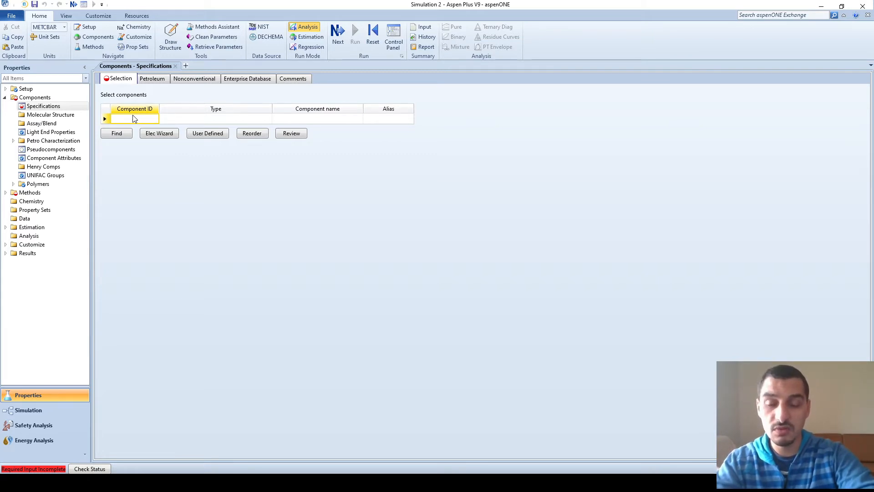
{"action": "type", "text": "KCL"}
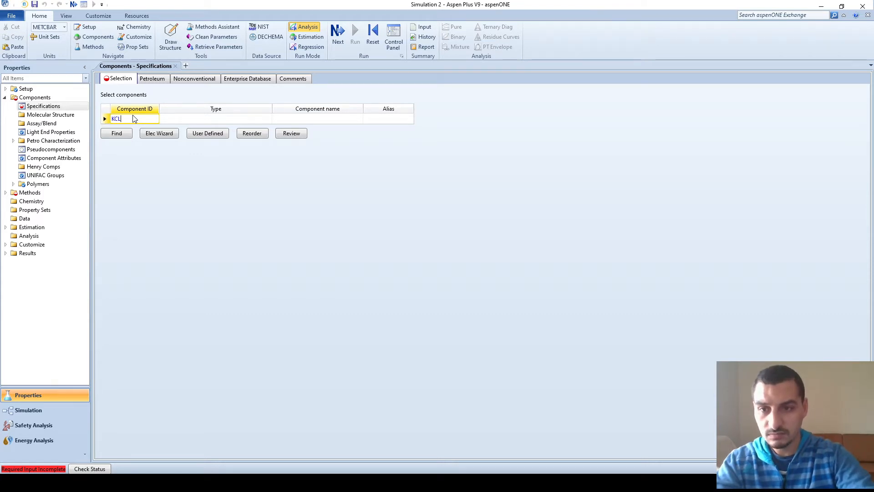
{"action": "key", "text": "Return"}
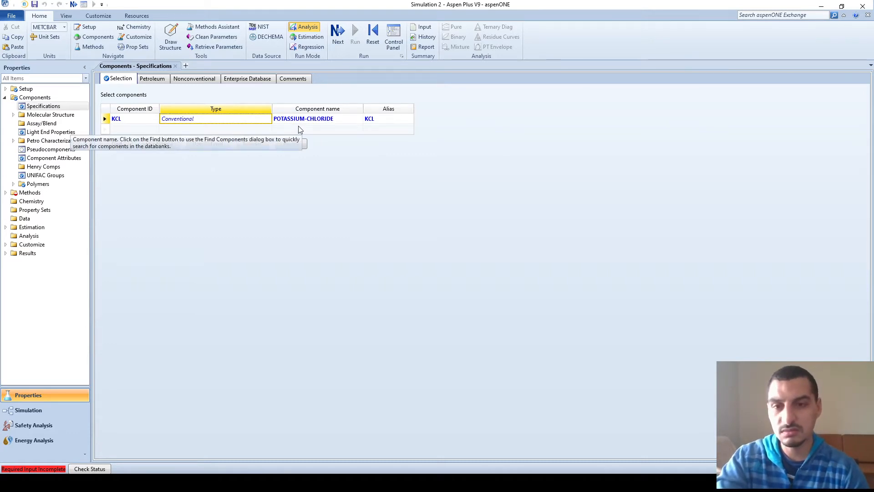
{"action": "left_click", "coordinate": [268, 118]}
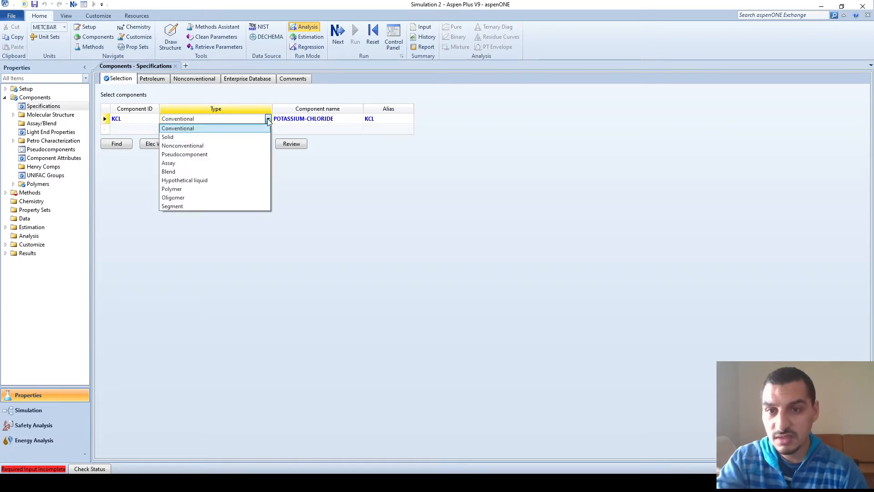
{"action": "left_click", "coordinate": [202, 137]}
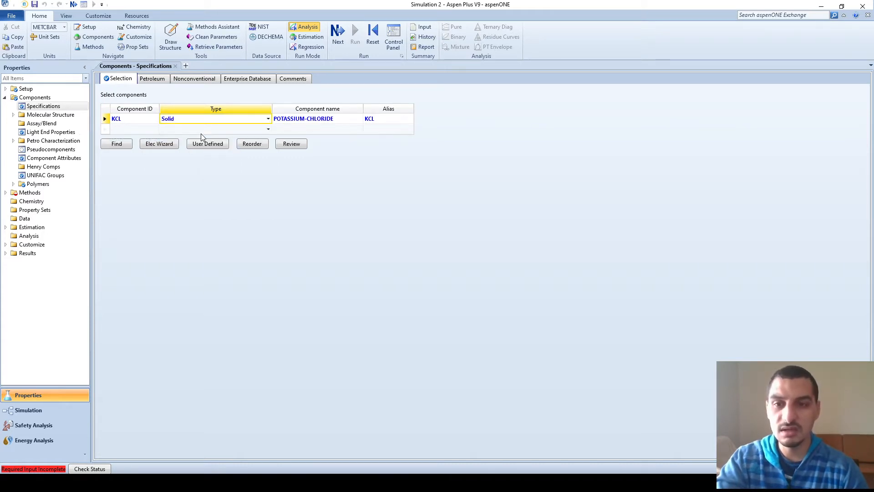
Add a second component with the ID KC and assign it the alias KCL.
{"action": "left_click", "coordinate": [152, 130]}
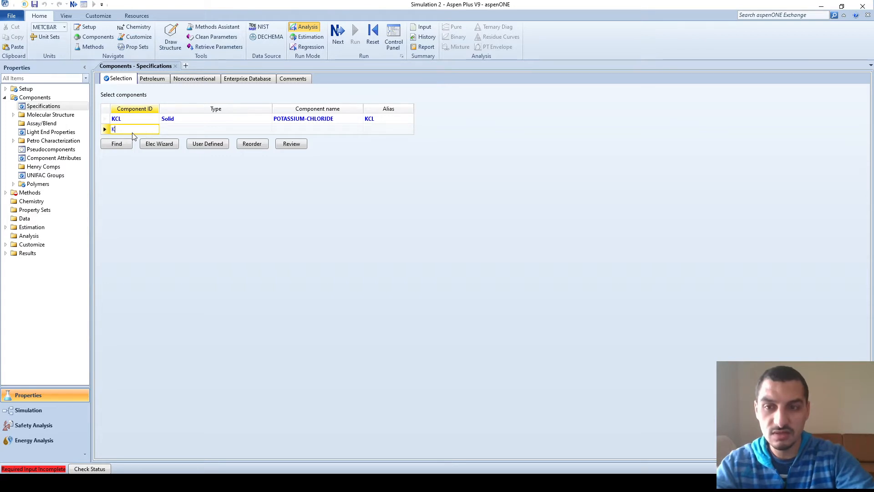
{"action": "type", "text": "C"}
{"action": "key", "text": "Return"}
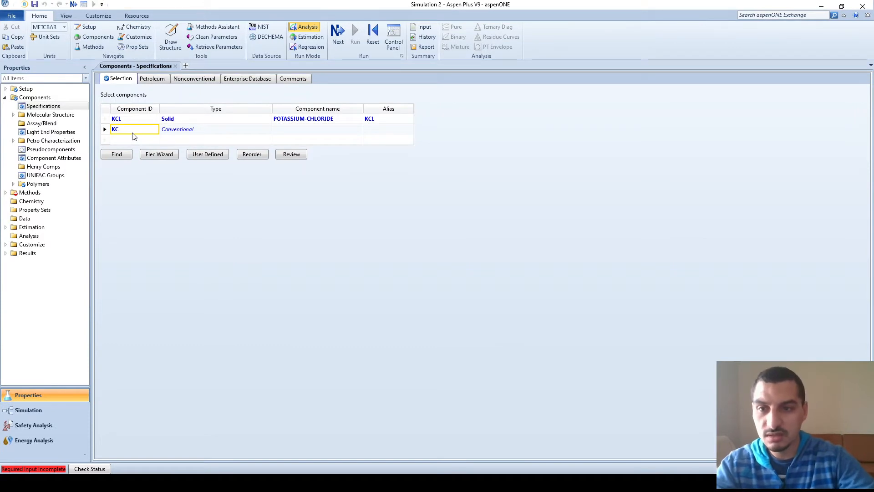
{"action": "left_click", "coordinate": [381, 131]}
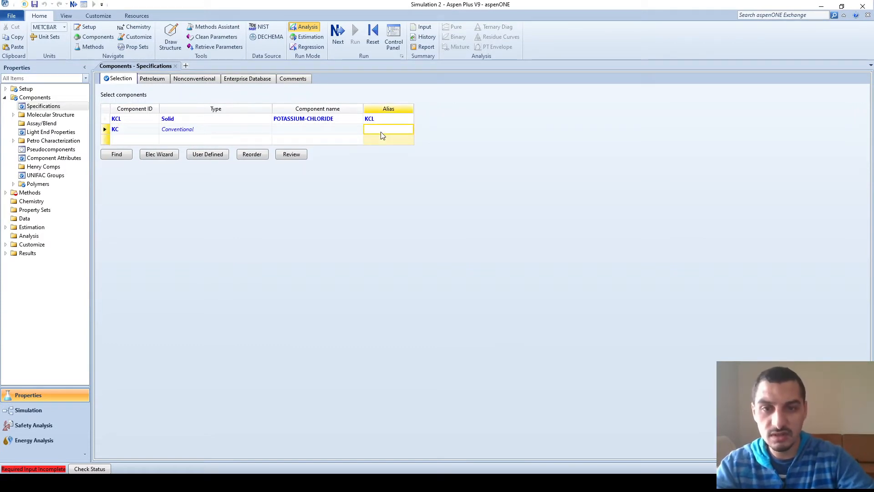
{"action": "type", "text": "KCL"}
{"action": "key", "text": "Return"}
Rename the conventional potassium chloride component's ID to KCL-CONV.
{"action": "key", "text": "Up"}
{"action": "key", "text": "Left"}
{"action": "key", "text": "Left"}
{"action": "key", "text": "Left"}
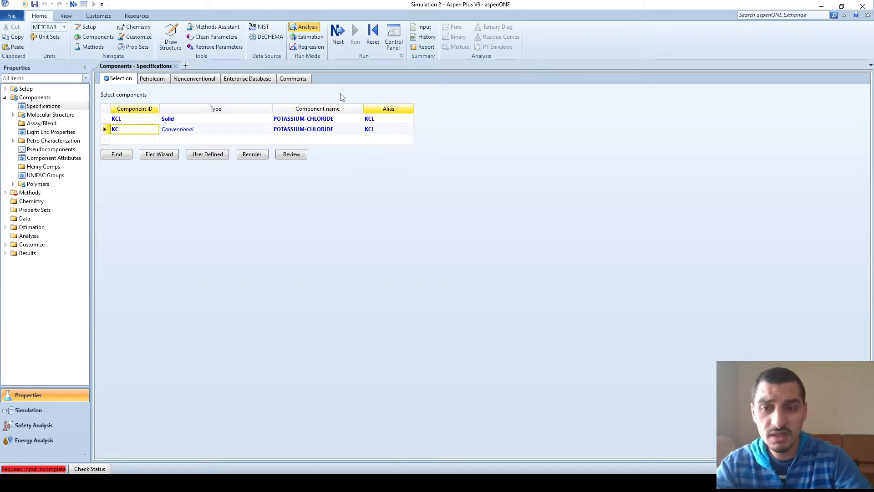
{"action": "type", "text": "KCL"}
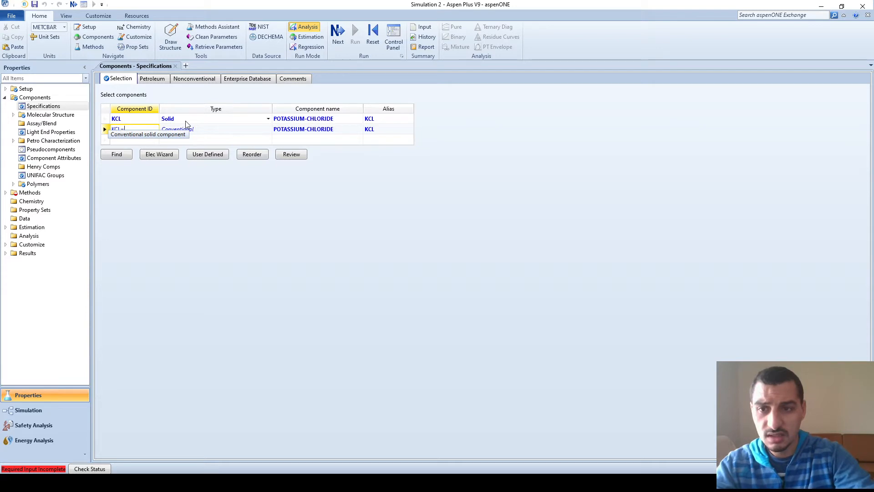
{"action": "type", "text": "-CONV"}
{"action": "key", "text": "Return"}
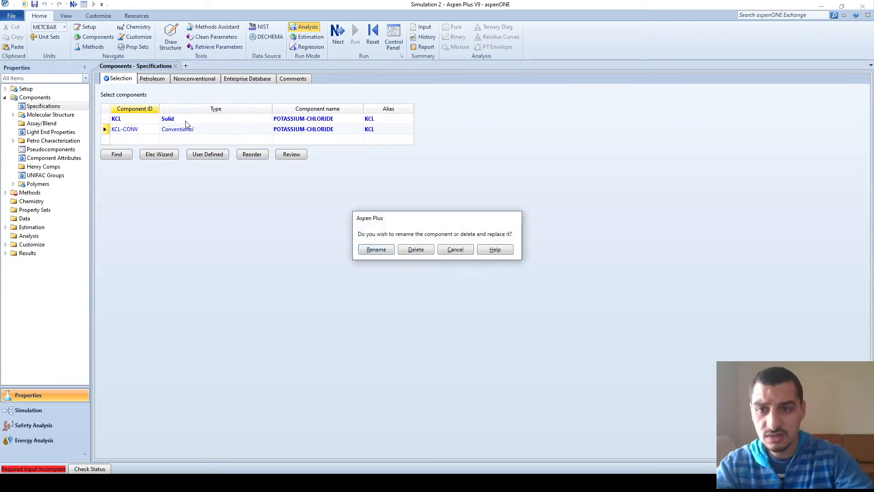
{"action": "key", "text": "Return"}
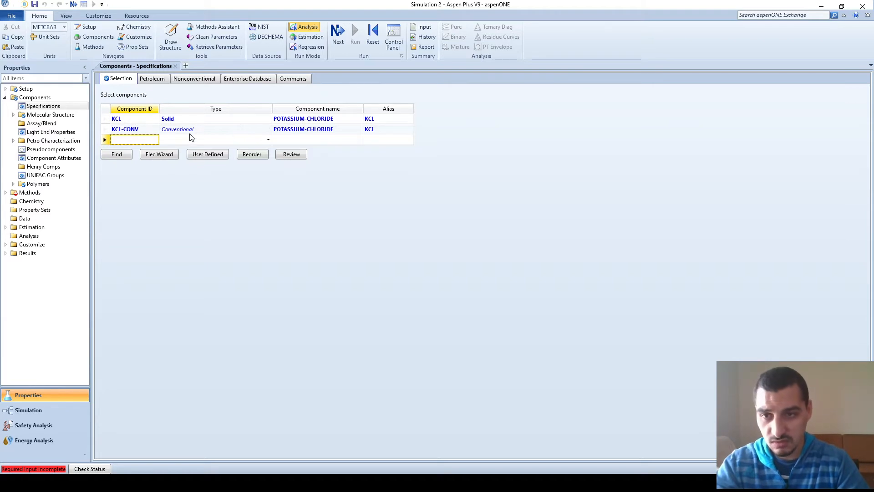
{"action": "left_click", "coordinate": [105, 130]}
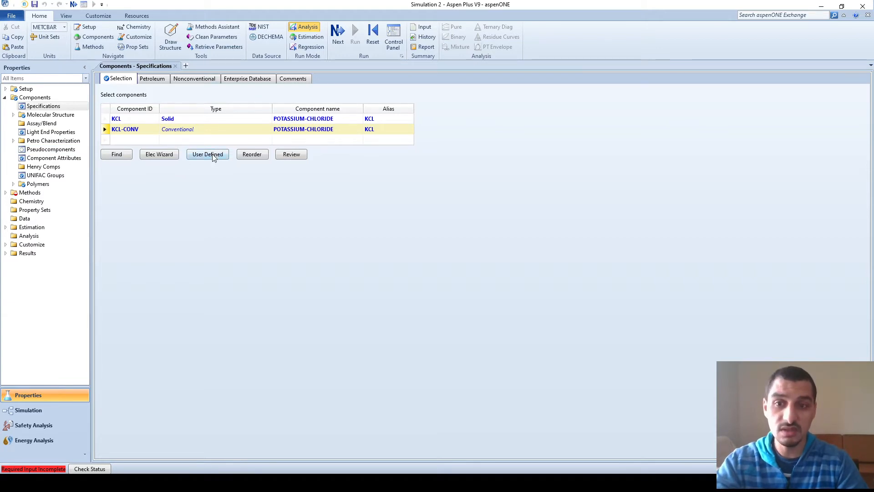
Set the base property method to SOLIDS in the global Methods settings.
{"action": "left_click", "coordinate": [35, 192]}
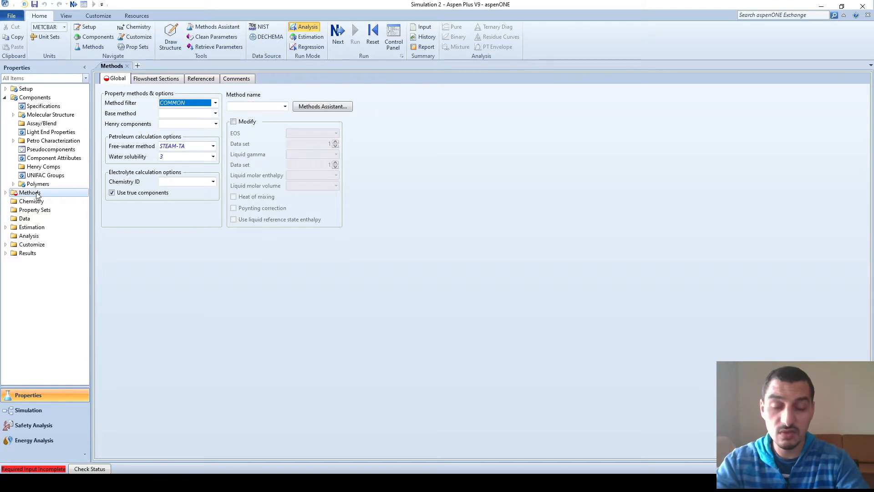
{"action": "left_click", "coordinate": [164, 235]}
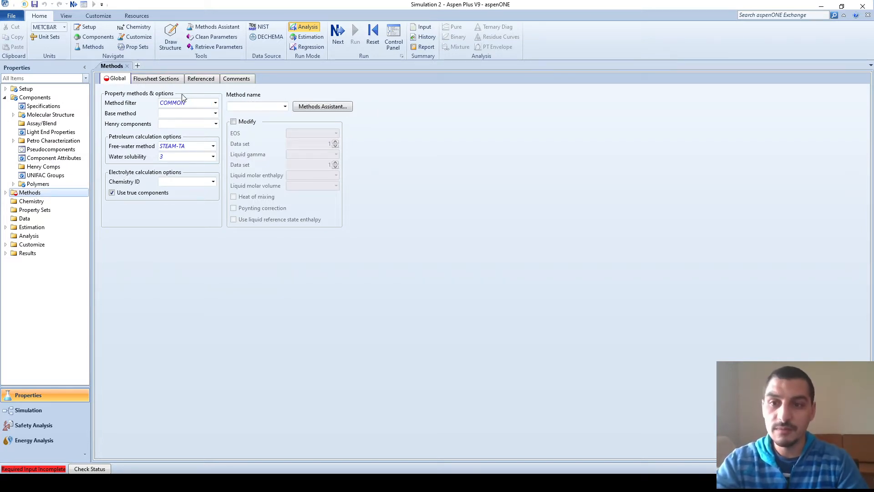
{"action": "left_click", "coordinate": [216, 113]}
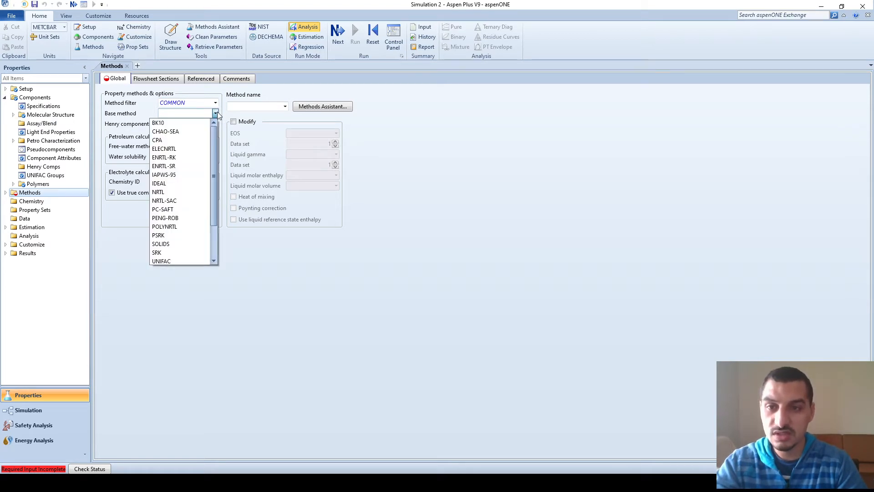
{"action": "left_click_drag", "start_coordinate": [215, 155], "coordinate": [215, 237]}
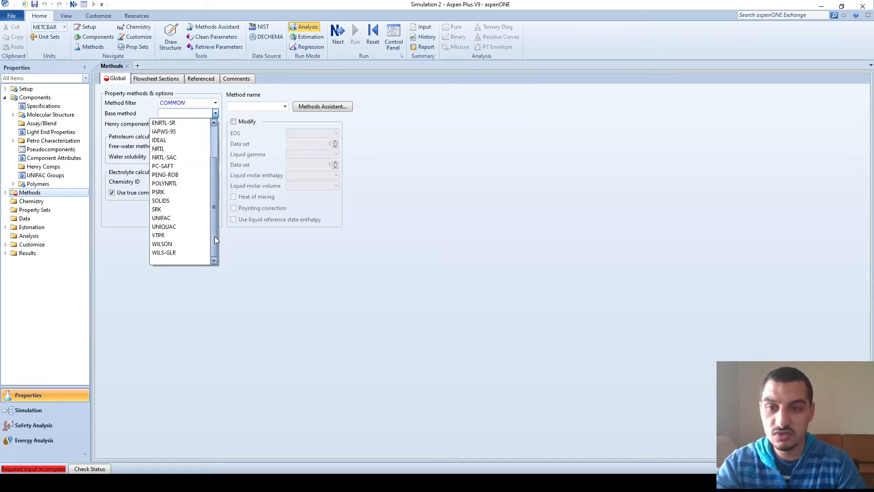
{"action": "left_click", "coordinate": [174, 202]}
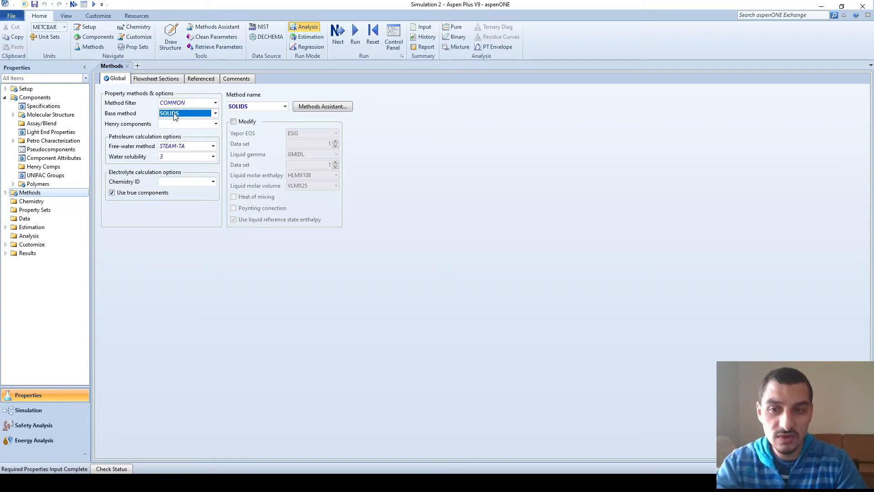
Review the available method filters and base methods, keeping COMMON and SOLIDS selected.
{"action": "left_click", "coordinate": [216, 102]}
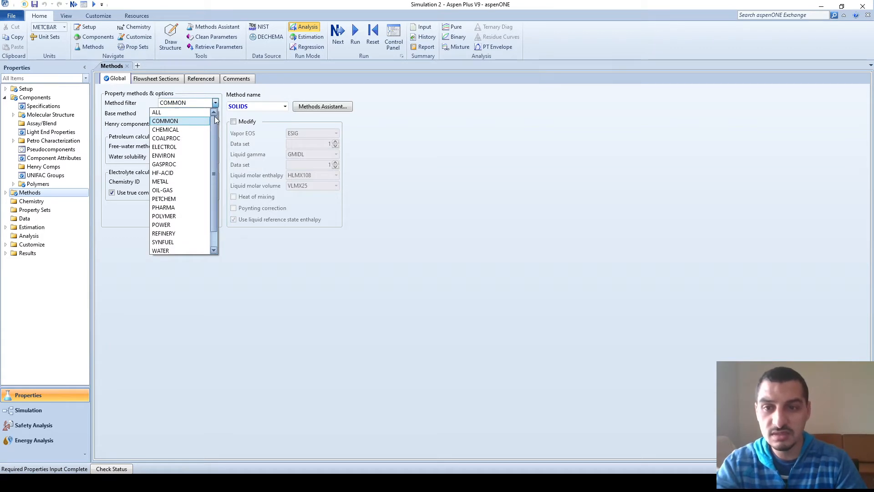
{"action": "left_click", "coordinate": [166, 121]}
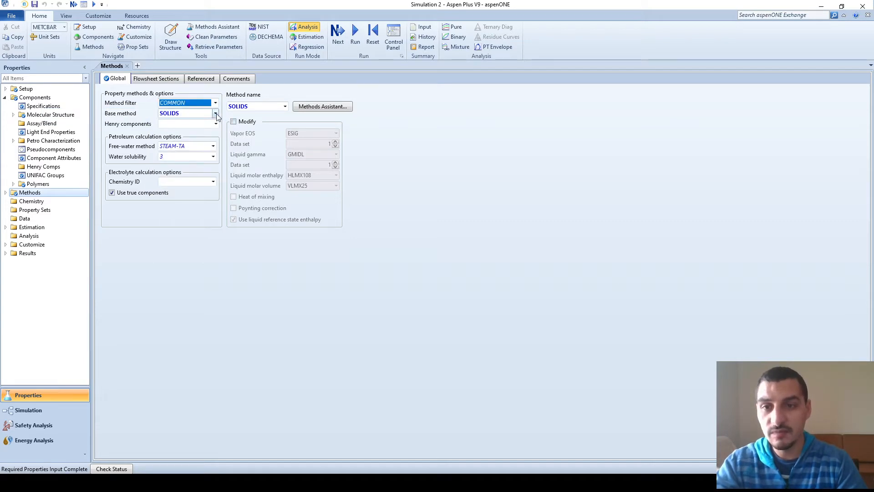
{"action": "left_click", "coordinate": [216, 113]}
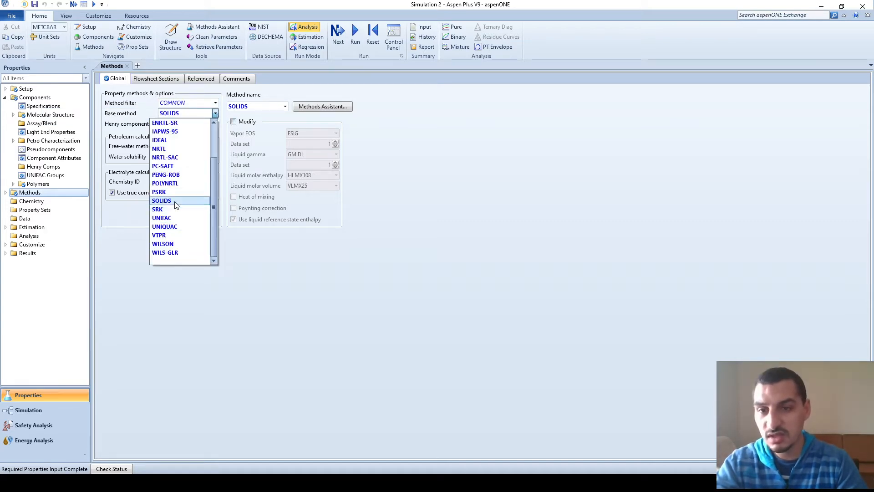
{"action": "left_click", "coordinate": [225, 142]}
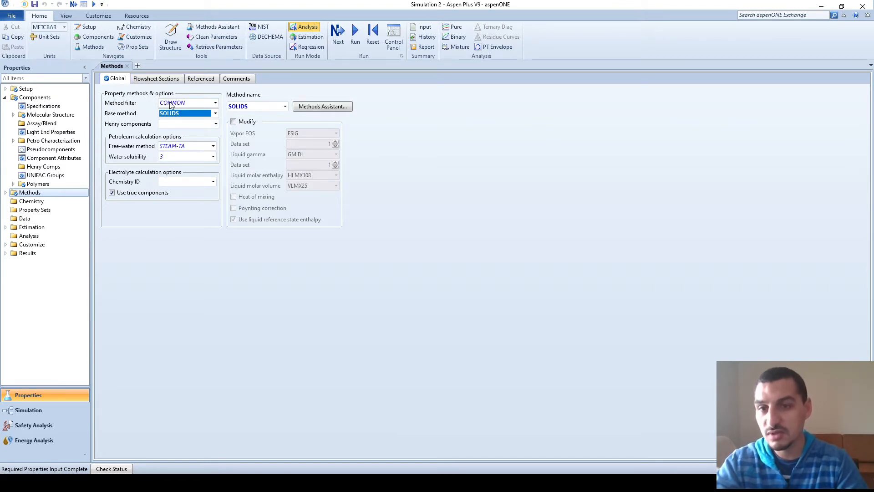
{"action": "left_click", "coordinate": [203, 245]}
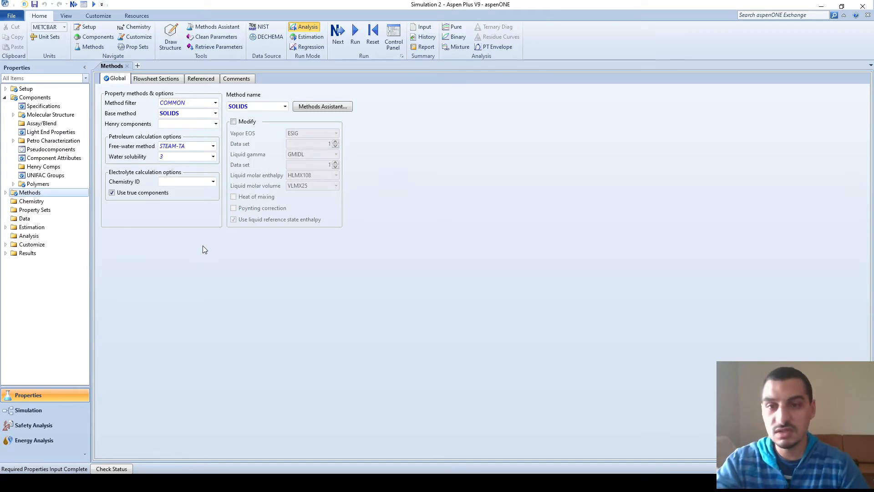
{"action": "left_click", "coordinate": [173, 113]}
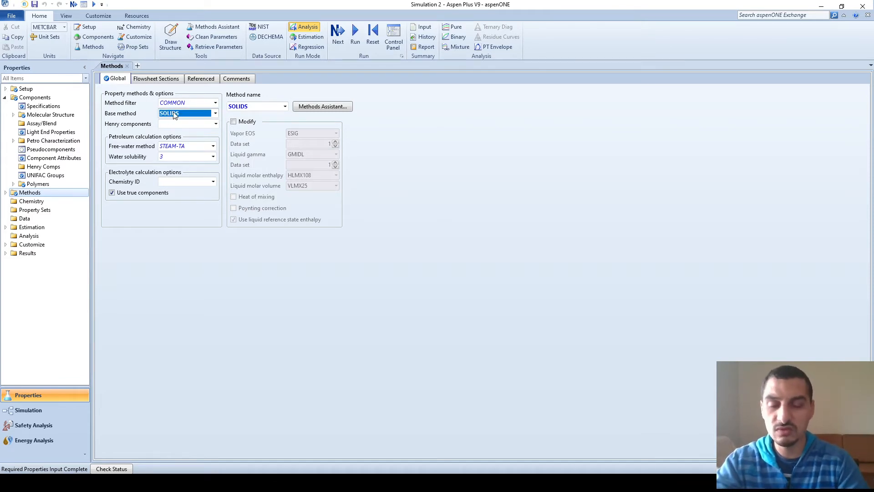
{"action": "left_click", "coordinate": [151, 269]}
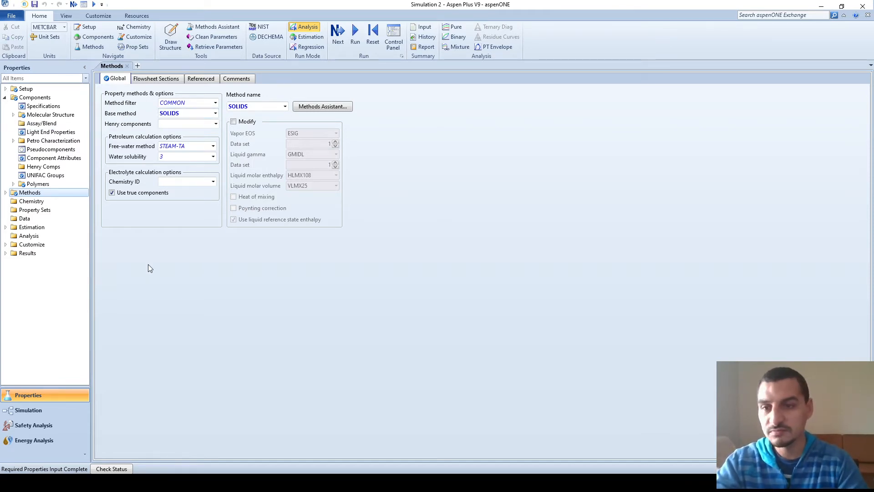
In the Simulation environment, collapse the economics and energy dashboard and draw an unconnected material stream on the main flowsheet.
{"action": "left_click", "coordinate": [57, 404]}
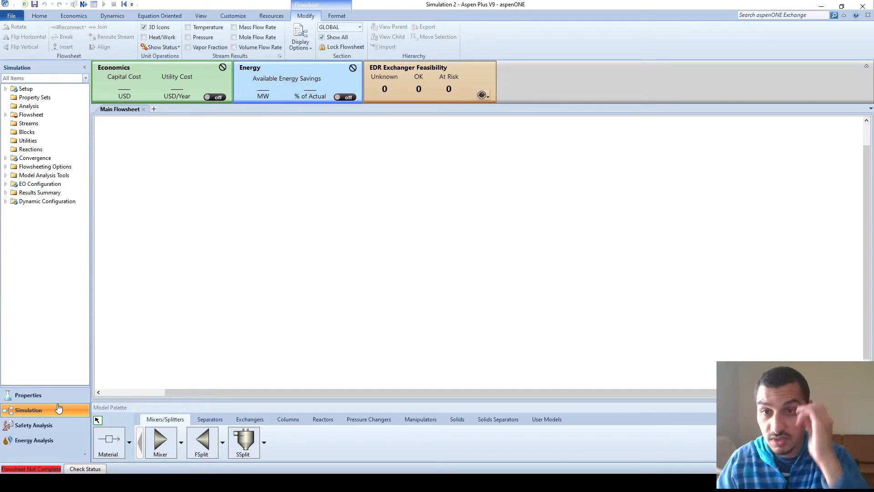
{"action": "left_click", "coordinate": [867, 63]}
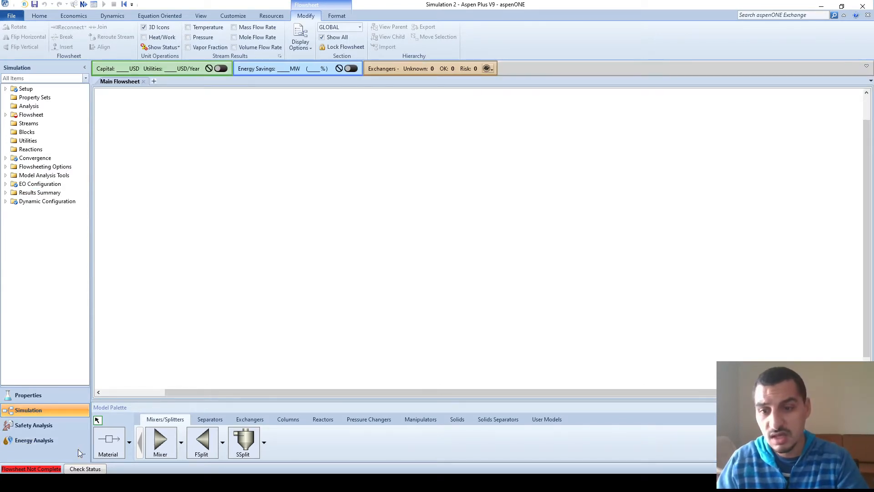
{"action": "left_click", "coordinate": [116, 444]}
{"action": "left_click", "coordinate": [190, 236]}
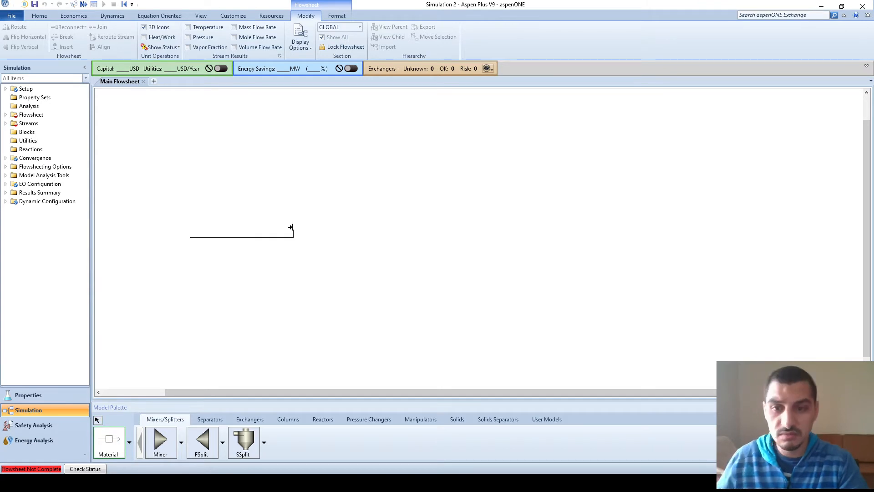
{"action": "left_click", "coordinate": [312, 228]}
{"action": "key", "text": "Escape"}
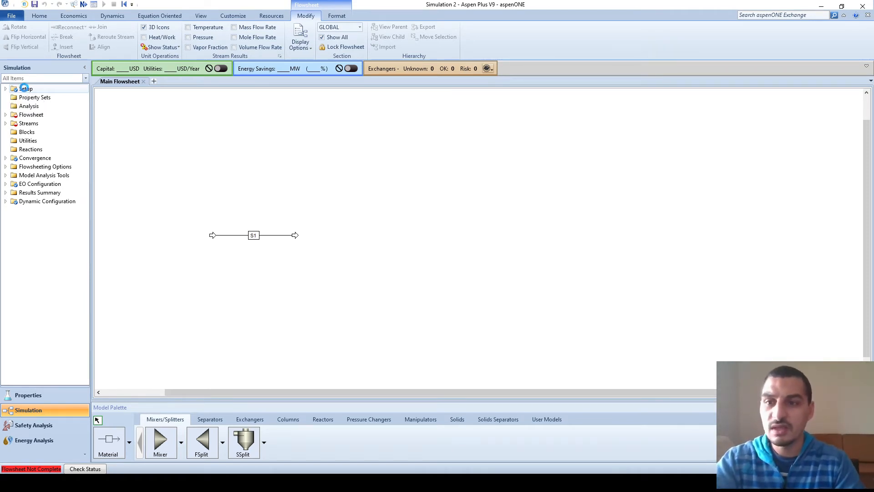
In the Setup specifications, set the global stream class to MIXCIPSD.
{"action": "double_click", "coordinate": [25, 89]}
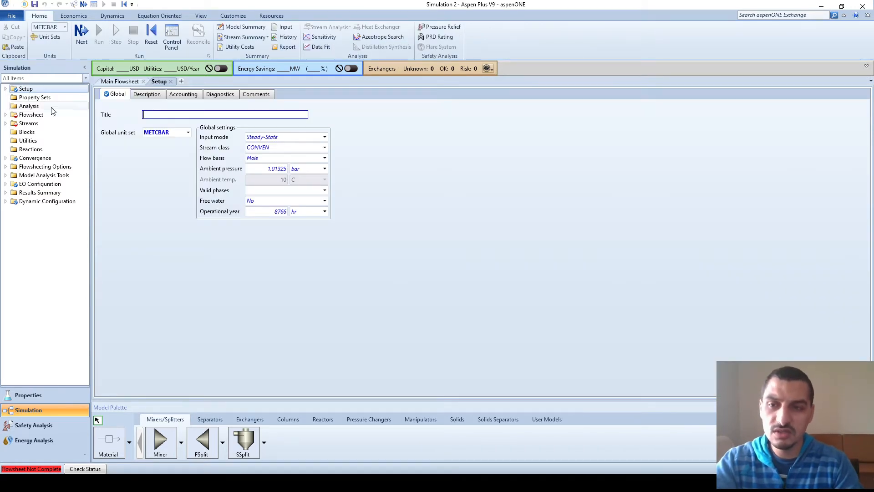
{"action": "left_click", "coordinate": [5, 88]}
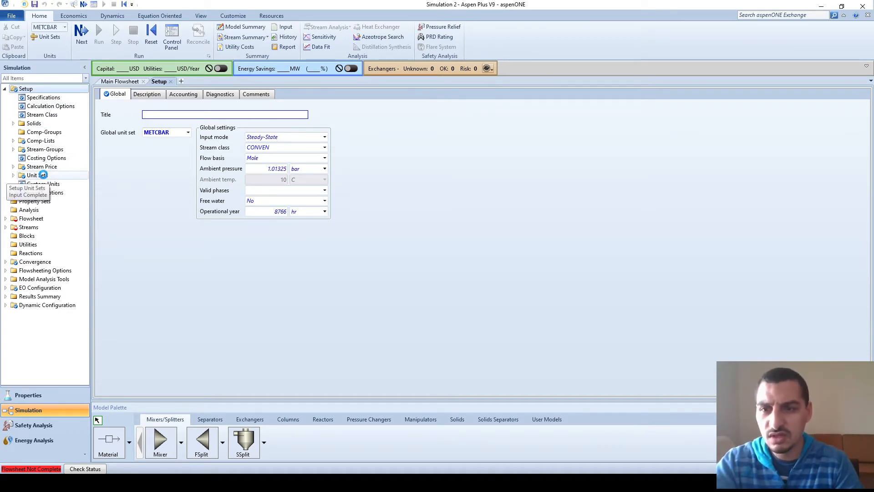
{"action": "left_click", "coordinate": [37, 100]}
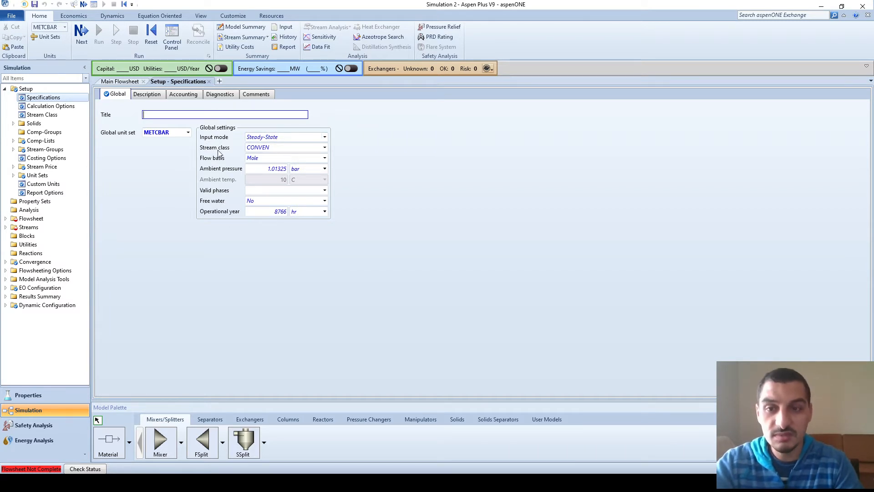
{"action": "left_click", "coordinate": [324, 148]}
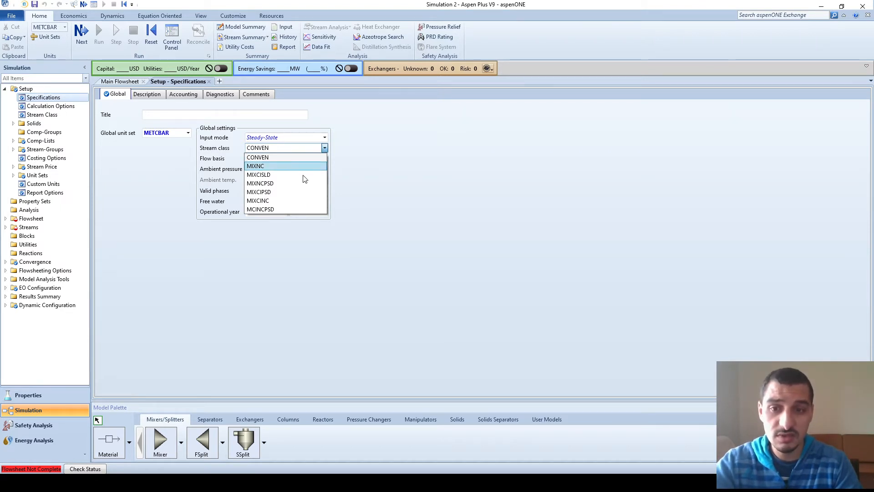
{"action": "left_click", "coordinate": [276, 194]}
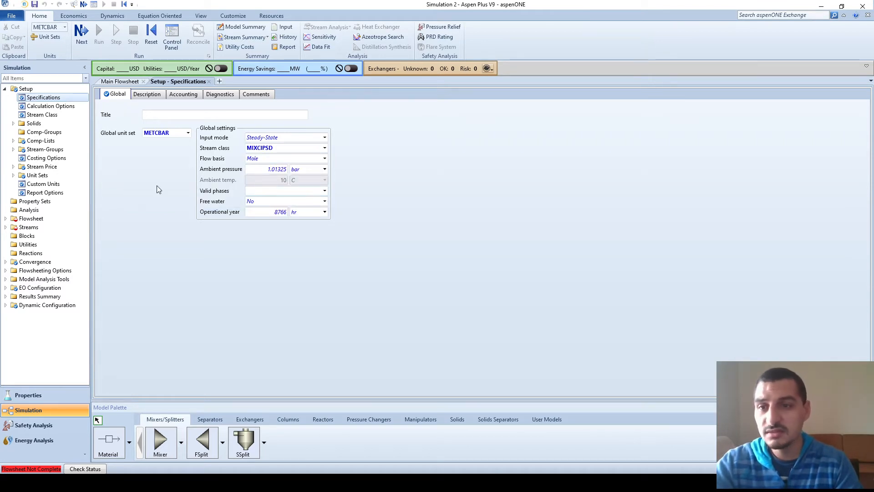
Examine the substreams assigned to the MIXCIPSD stream class, and the solid characterization and PSD mesh settings in the Solids setup.
{"action": "left_click", "coordinate": [53, 116]}
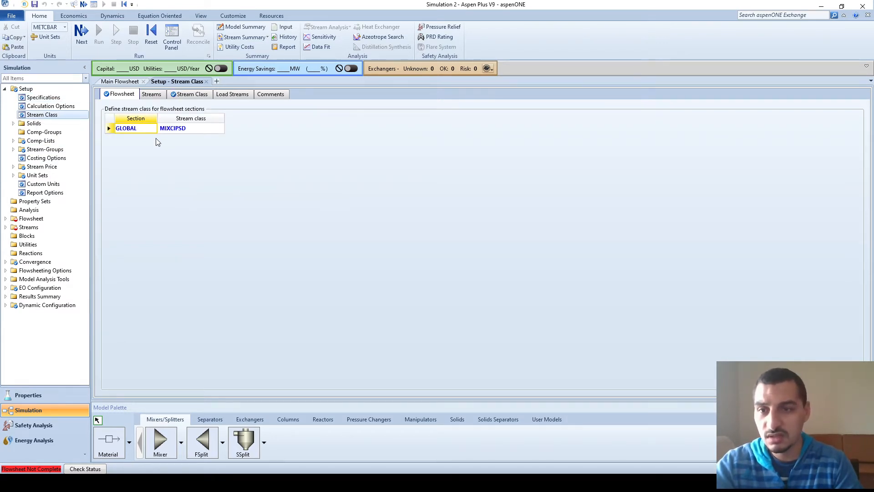
{"action": "left_click", "coordinate": [181, 95]}
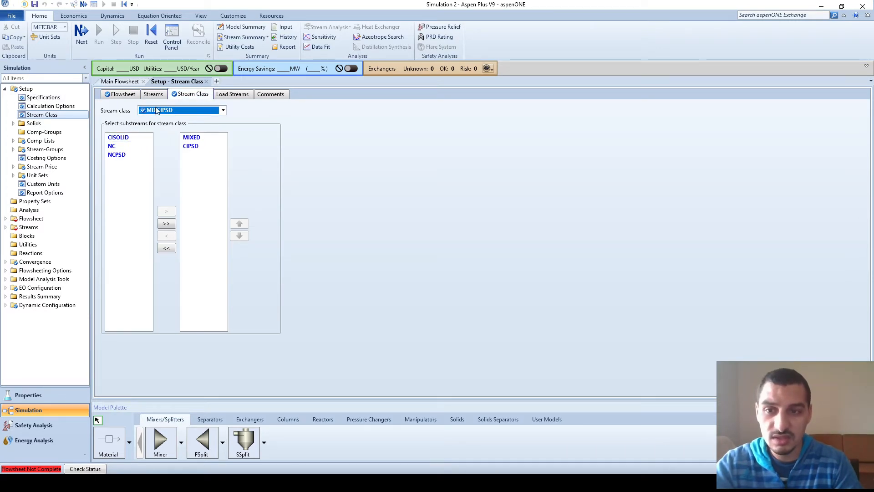
{"action": "left_click", "coordinate": [205, 148]}
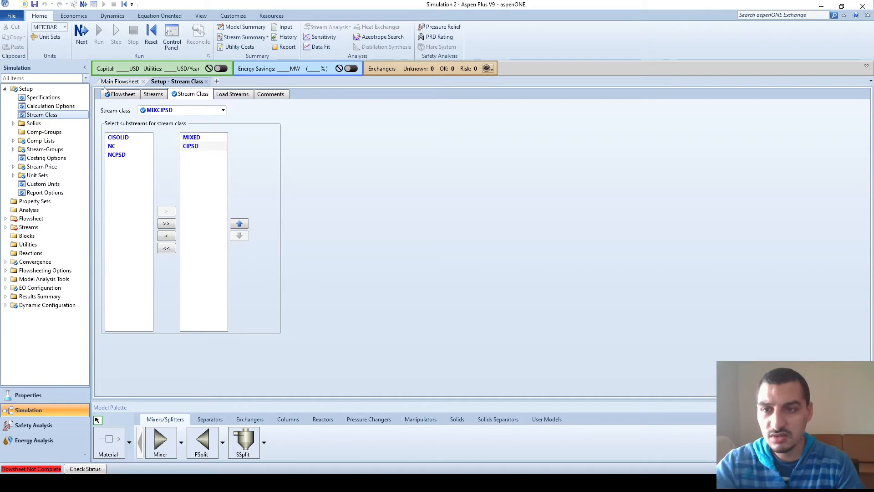
{"action": "left_click", "coordinate": [13, 123]}
{"action": "left_click", "coordinate": [34, 124]}
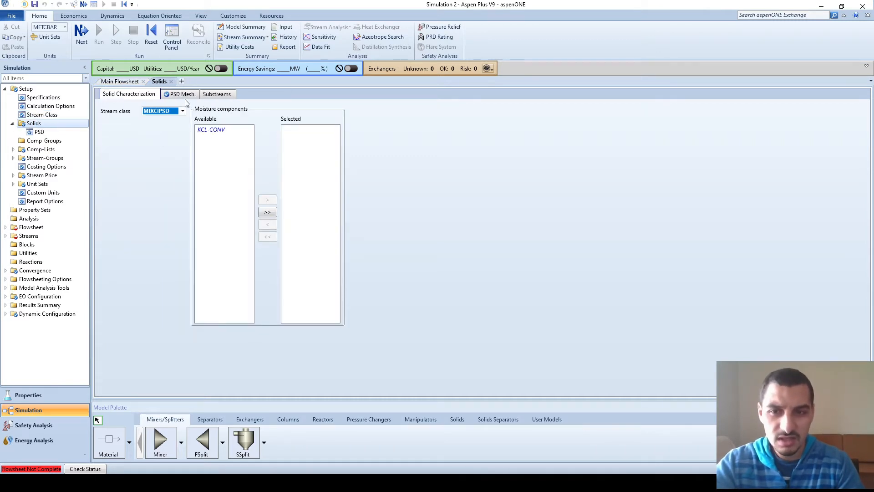
{"action": "left_click", "coordinate": [183, 95]}
{"action": "left_click", "coordinate": [144, 95]}
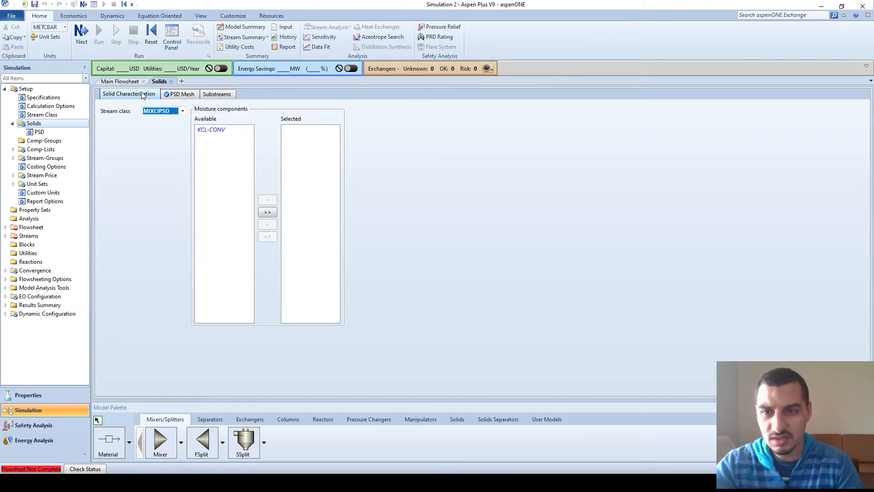
{"action": "left_click", "coordinate": [163, 96]}
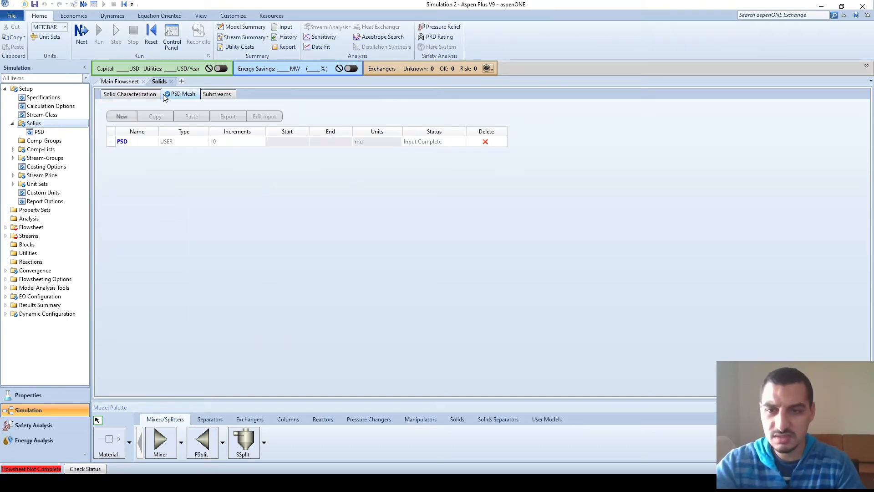
Rename the material stream S1 on the main flowsheet as FEED and open its input form.
{"action": "left_click", "coordinate": [132, 81]}
{"action": "left_click", "coordinate": [256, 235]}
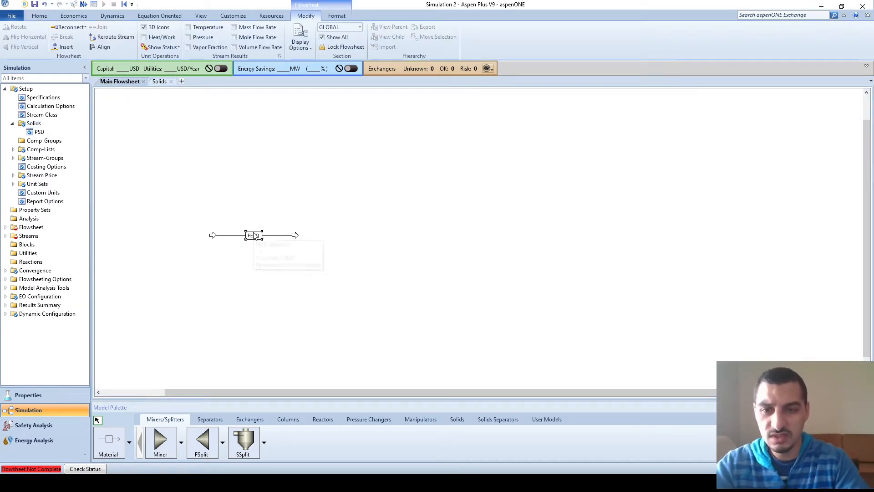
{"action": "double_click", "coordinate": [231, 235]}
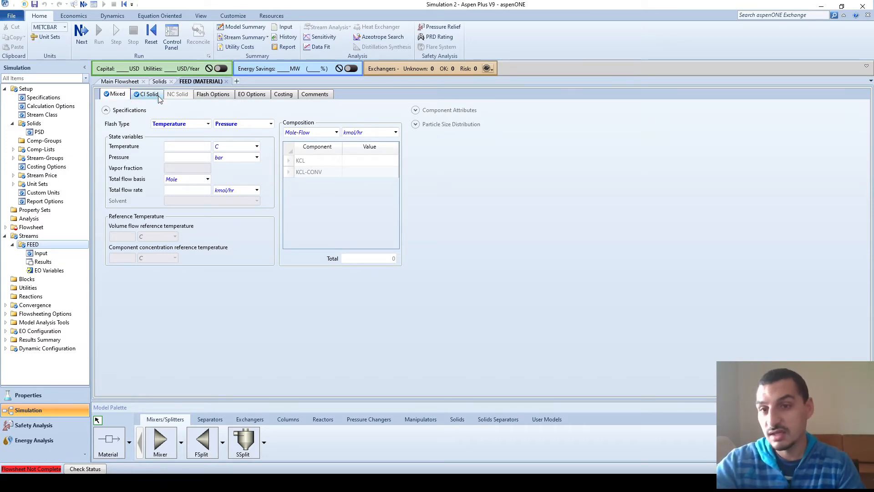
Switch the global stream class to CONVEN and check which substream forms the FEED stream's input offers.
{"action": "left_click", "coordinate": [55, 98]}
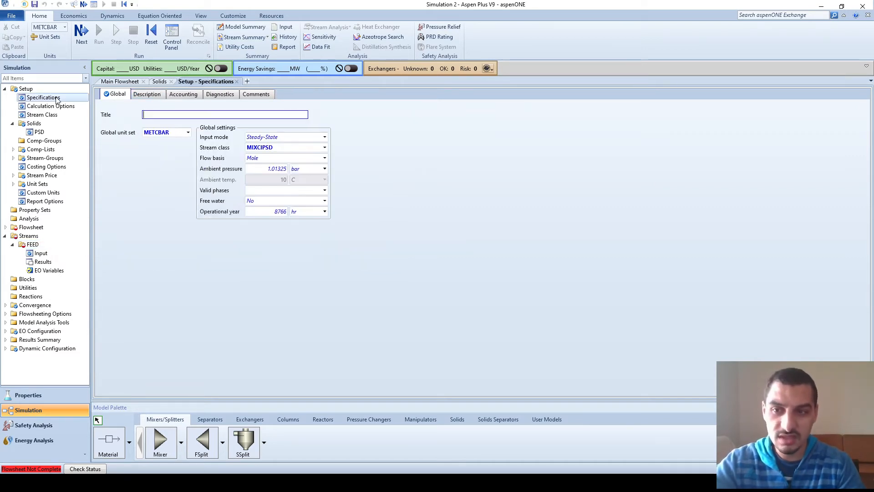
{"action": "left_click", "coordinate": [276, 148]}
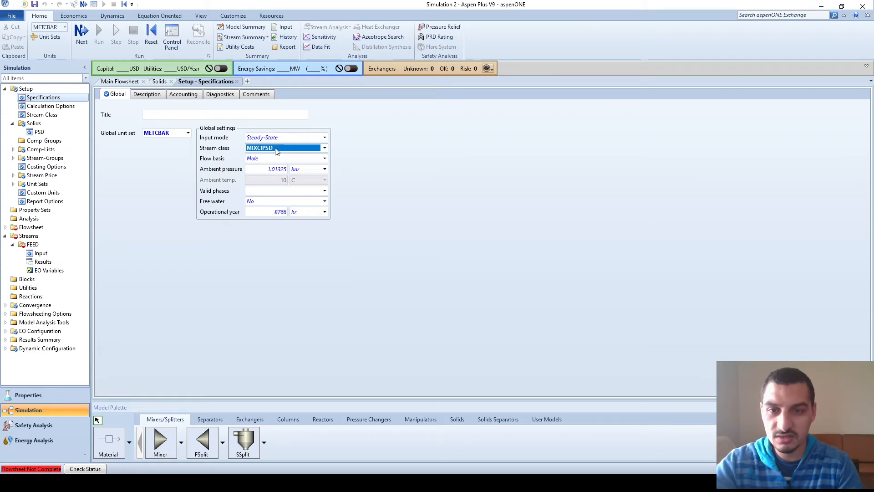
{"action": "left_click", "coordinate": [278, 148]}
{"action": "left_click", "coordinate": [274, 152]}
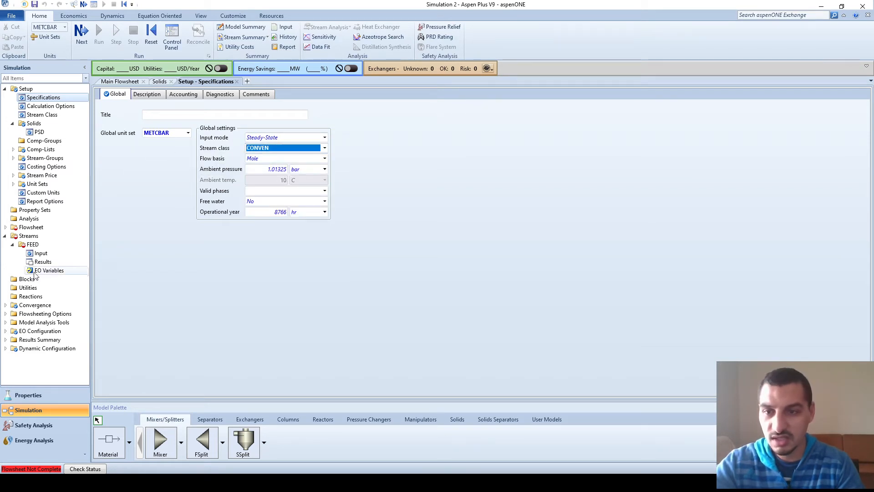
{"action": "left_click", "coordinate": [40, 252]}
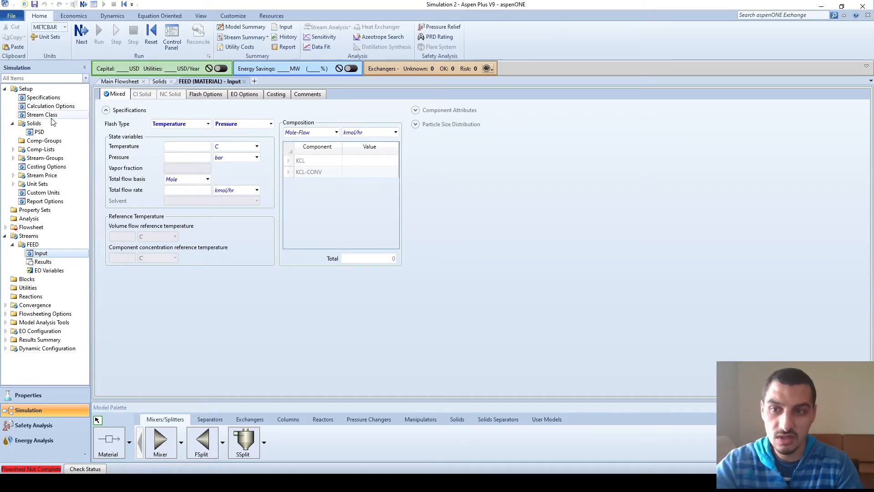
Set the global stream class back to MIXCIPSD in the Setup specifications.
{"action": "left_click", "coordinate": [39, 97]}
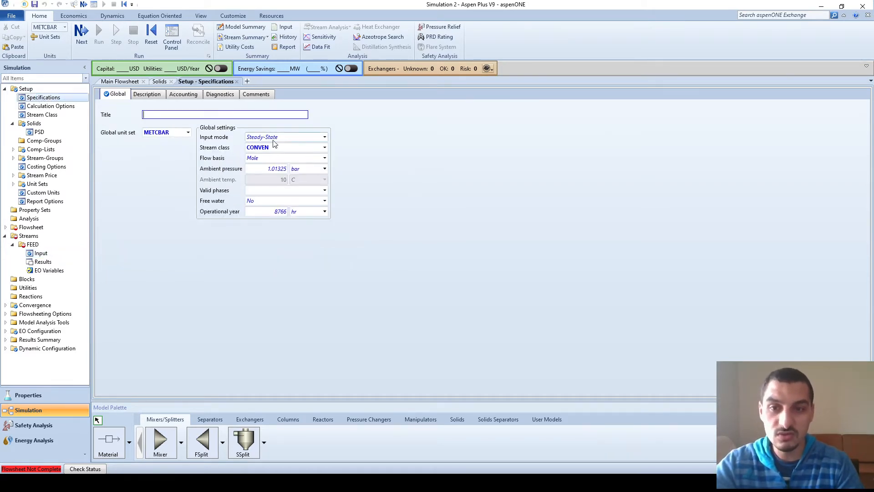
{"action": "left_click", "coordinate": [277, 150]}
{"action": "left_click", "coordinate": [276, 149]}
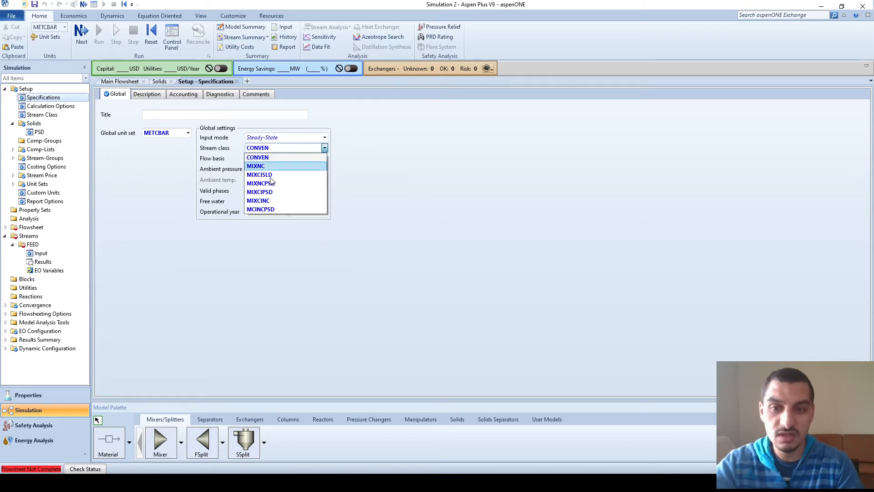
{"action": "left_click", "coordinate": [271, 191]}
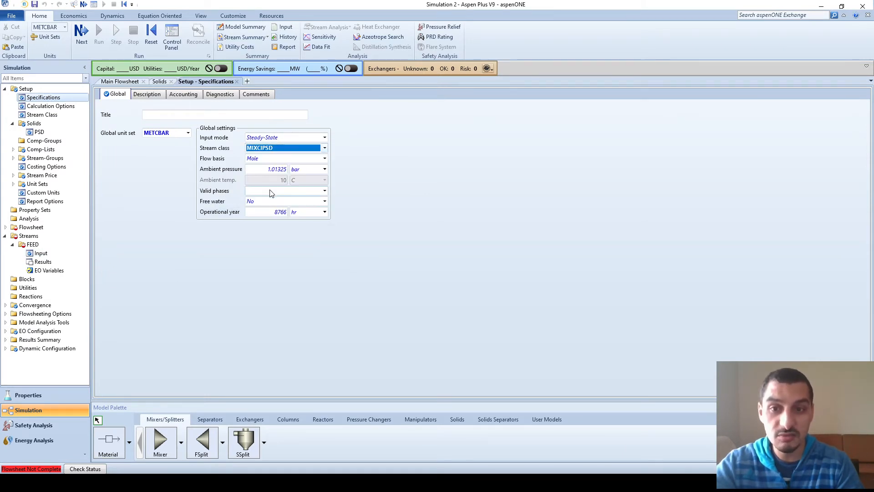
Compare the Mixed and CI Solid substream input forms of the FEED stream.
{"action": "left_click", "coordinate": [40, 253]}
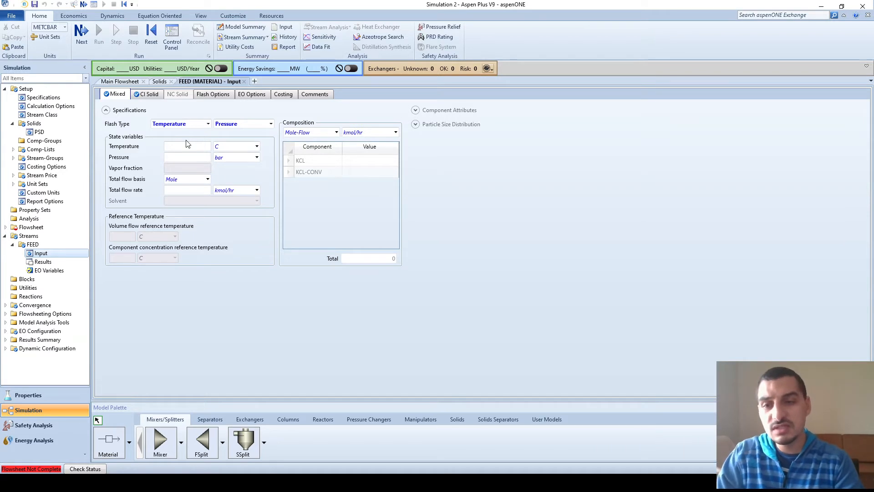
{"action": "left_click", "coordinate": [136, 94]}
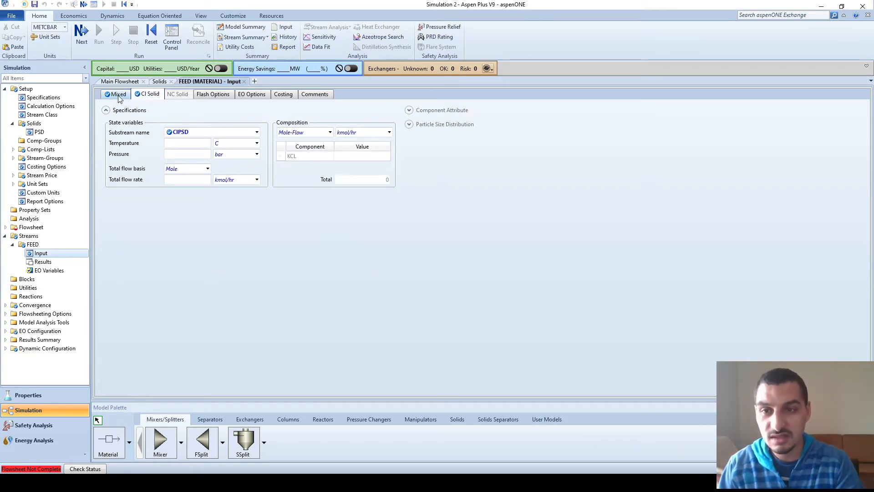
{"action": "left_click", "coordinate": [115, 94]}
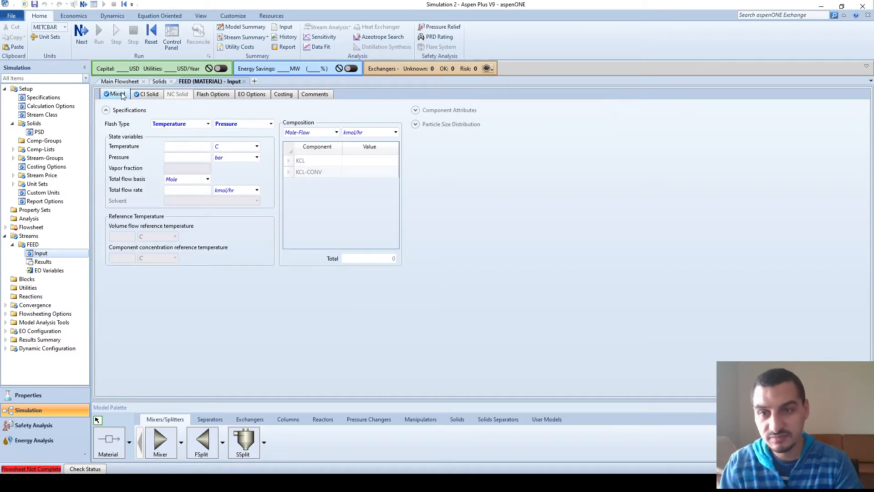
{"action": "left_click", "coordinate": [139, 94]}
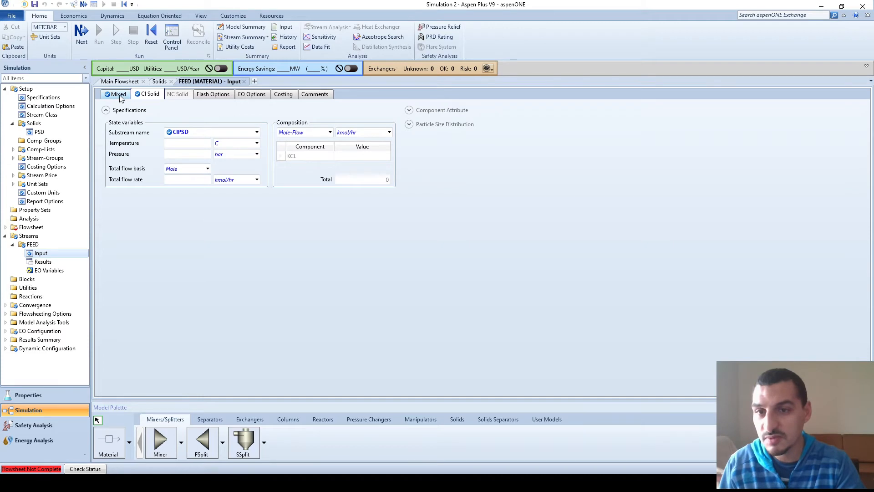
{"action": "left_click", "coordinate": [121, 97]}
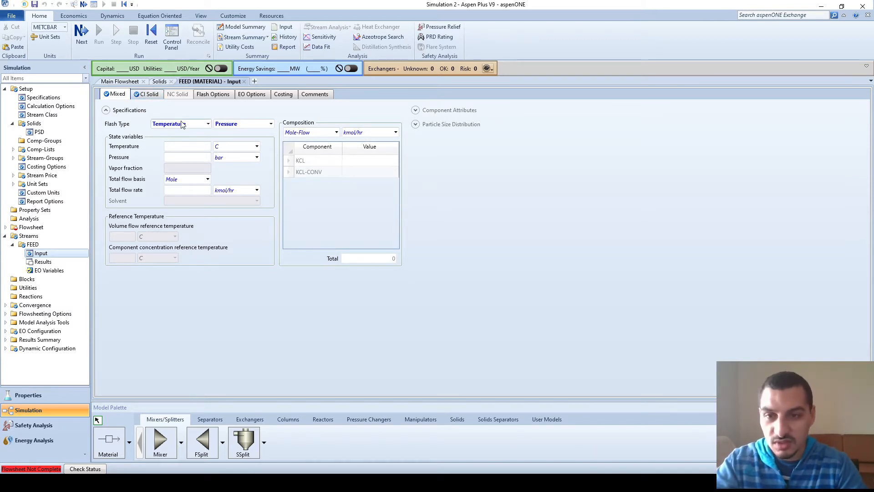
Set the FEED stream's CIPSD solid substream to a temperature of 25 C and a pressure of 1 atm.
{"action": "left_click", "coordinate": [148, 96]}
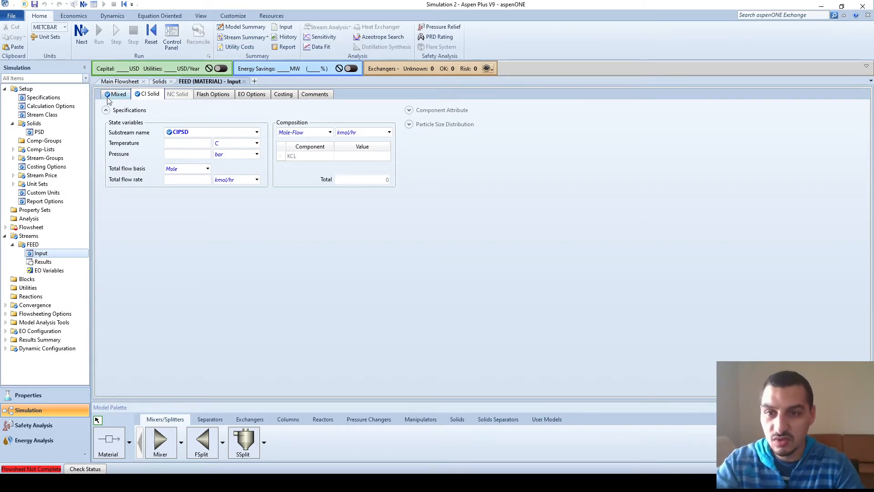
{"action": "left_click", "coordinate": [189, 142]}
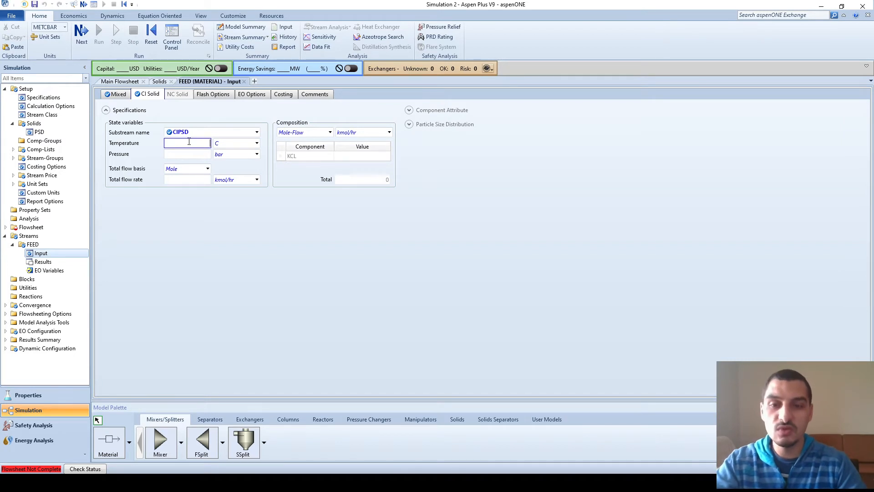
{"action": "type", "text": "25"}
{"action": "key", "text": "Tab"}
{"action": "key", "text": "Tab"}
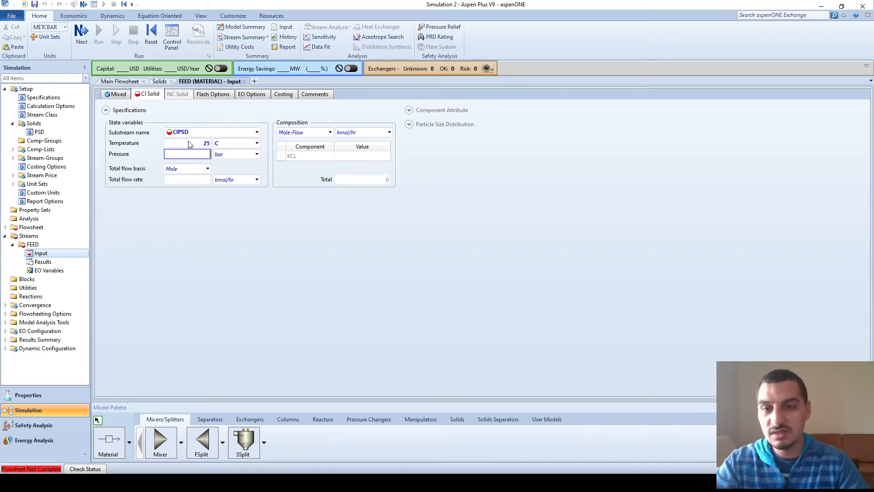
{"action": "type", "text": "1"}
{"action": "key", "text": "Tab"}
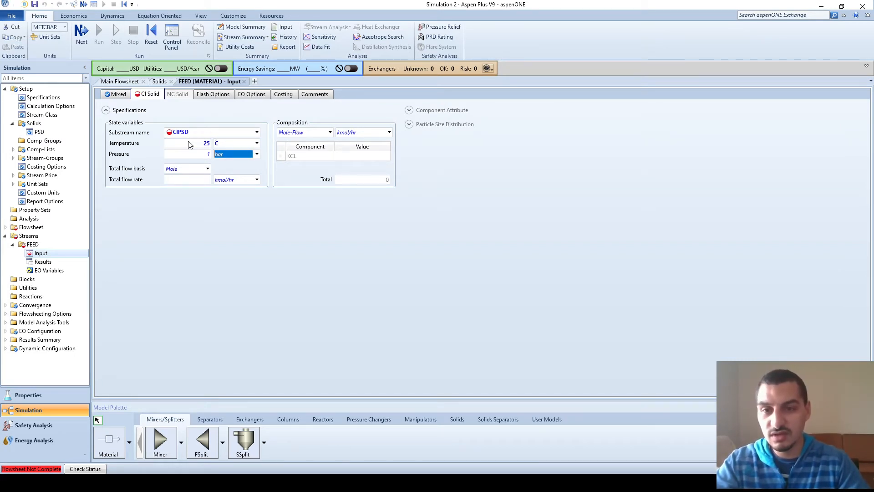
{"action": "key", "text": "a"}
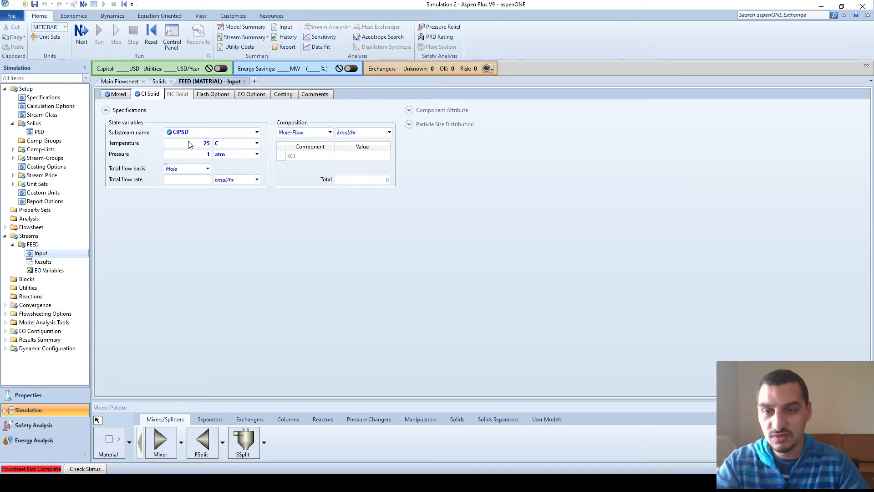
Set the CIPSD substream's total flow basis to Mass with a flow rate of 100 kg/hr.
{"action": "key", "text": "Tab"}
{"action": "key", "text": "Tab"}
{"action": "key", "text": "Tab"}
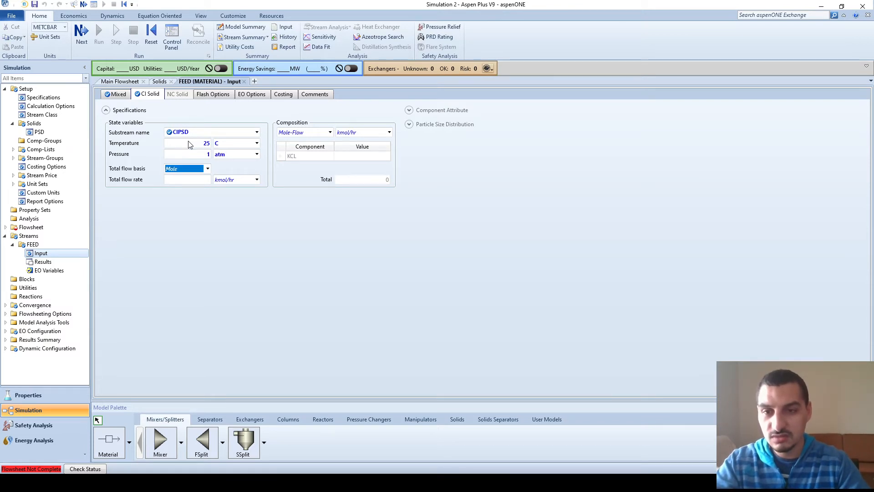
{"action": "key", "text": "Tab"}
{"action": "type", "text": "10"}
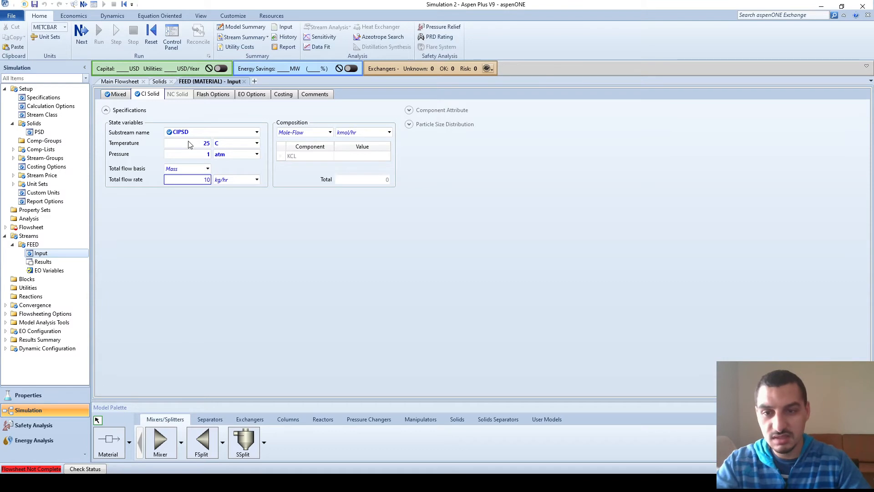
{"action": "type", "text": "0"}
{"action": "key", "text": "Return"}
Define the CIPSD composition as Mass-Frac with KCL at 1, and return to the FEED stream's Mixed substream form.
{"action": "key", "text": "Tab"}
{"action": "key", "text": "Down"}
{"action": "key", "text": "Down"}
{"action": "key", "text": "Down"}
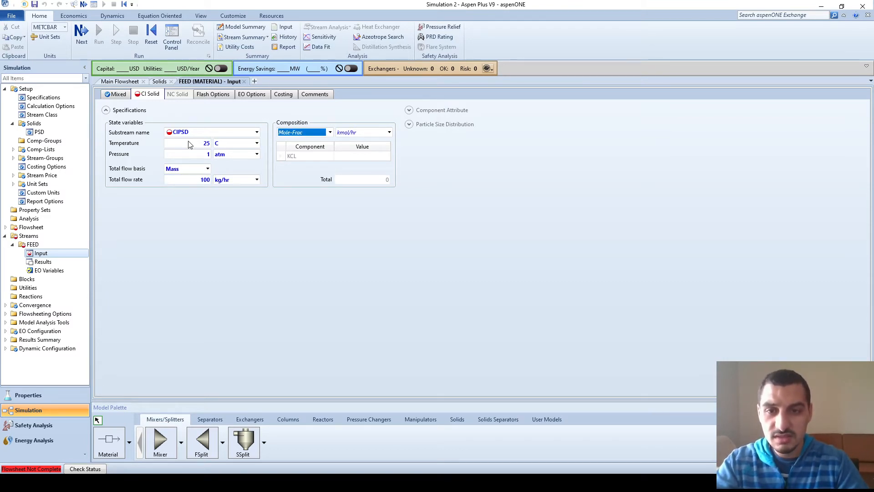
{"action": "key", "text": "Tab"}
{"action": "type", "text": "1"}
{"action": "key", "text": "Return"}
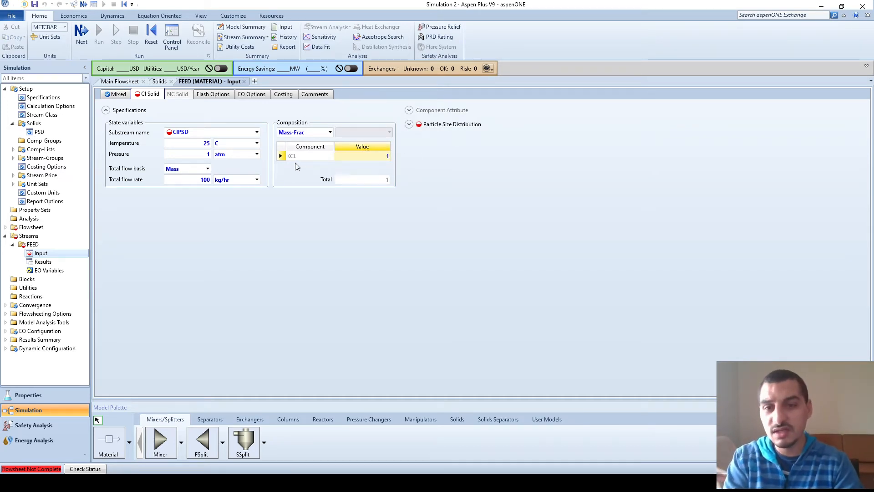
{"action": "left_click", "coordinate": [120, 97]}
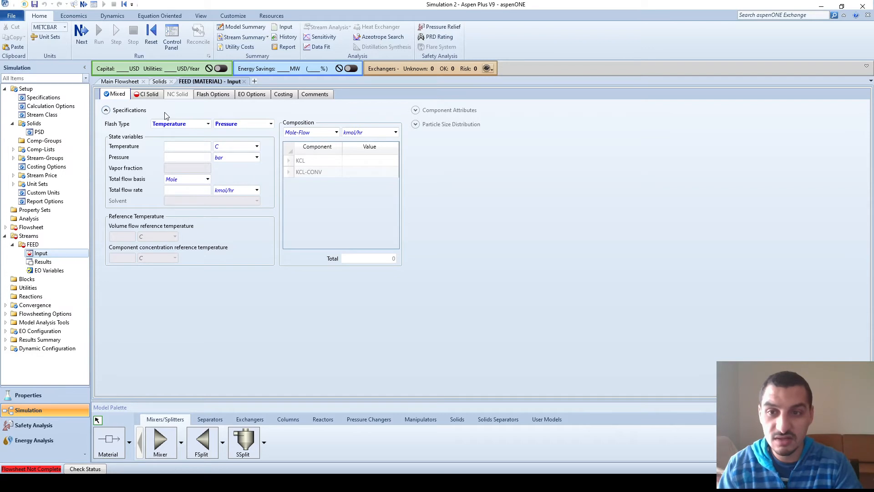
Expand the particle size distribution of FEED's CI Solid substream and consult the particle size table in the Solids handling.pptx PowerPoint presentation.
{"action": "left_click", "coordinate": [146, 95]}
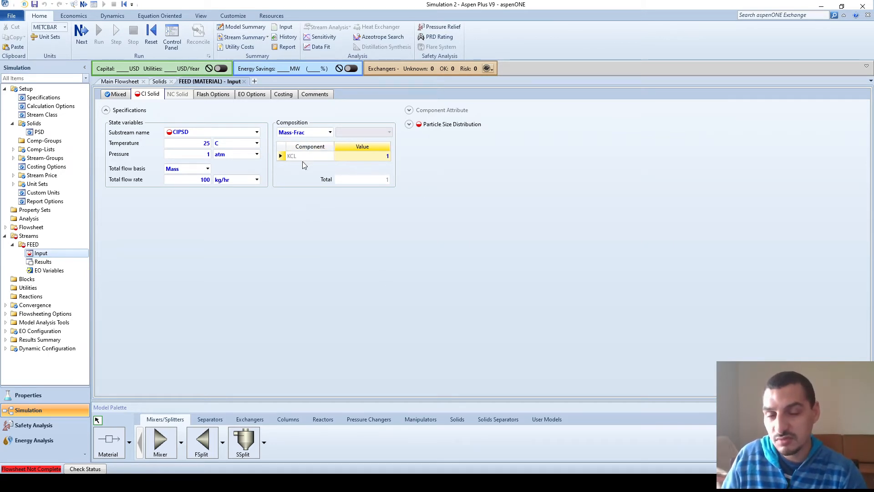
{"action": "left_click", "coordinate": [409, 125]}
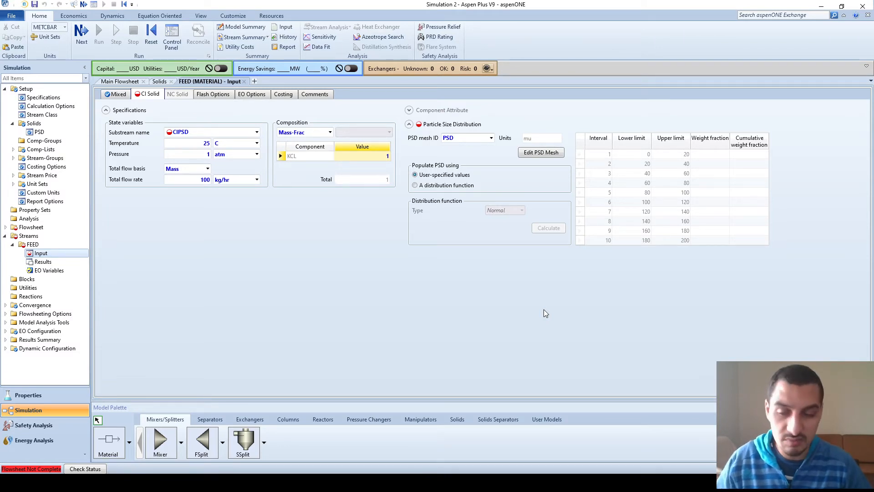
{"action": "key", "text": "alt+Tab"}
{"action": "key", "text": "alt+Tab"}
{"action": "key", "text": "alt+Tab"}
{"action": "key", "text": "alt+Tab"}
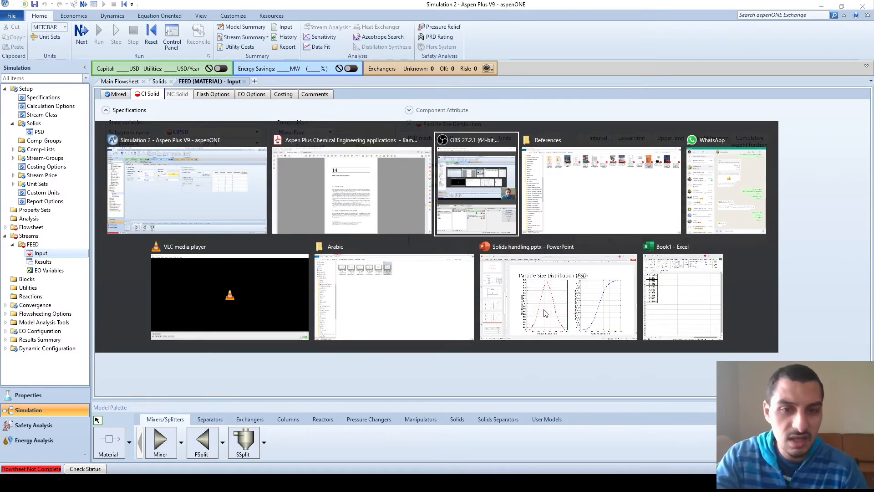
{"action": "key", "text": "alt+Tab"}
{"action": "key", "text": "alt+Tab"}
{"action": "key", "text": "alt+Tab"}
{"action": "scroll", "coordinate": [546, 314], "scroll_direction": "up", "scroll_amount": 1}
{"action": "scroll", "coordinate": [546, 313], "scroll_direction": "down", "scroll_amount": 1}
{"action": "scroll", "coordinate": [544, 312], "scroll_direction": "down", "scroll_amount": 1}
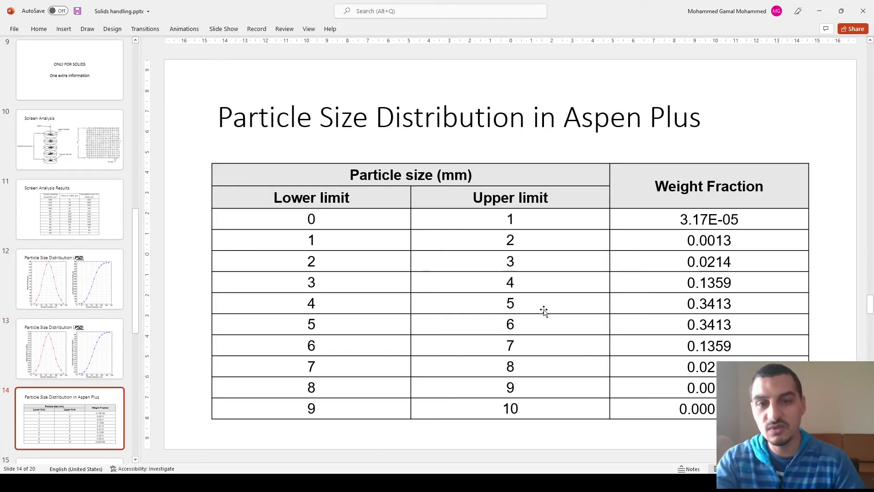
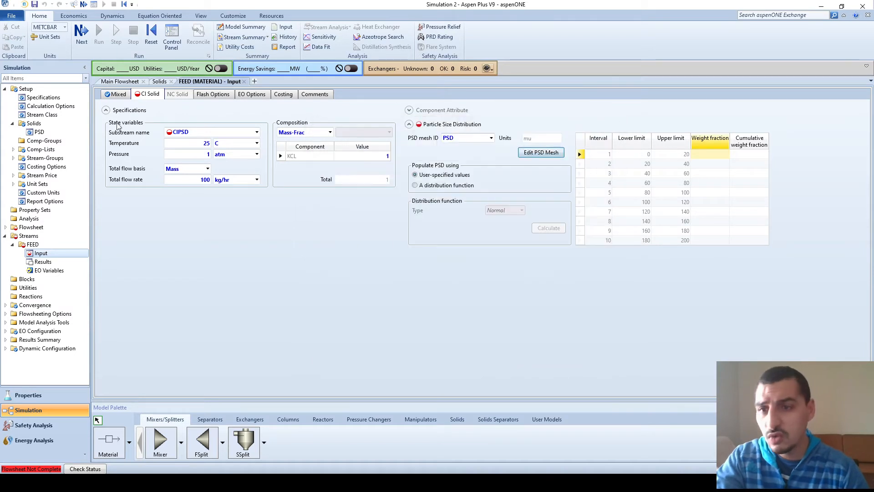
Open the PSD mesh definition under the Solids setup and keep User as its mesh type.
{"action": "left_click", "coordinate": [34, 124]}
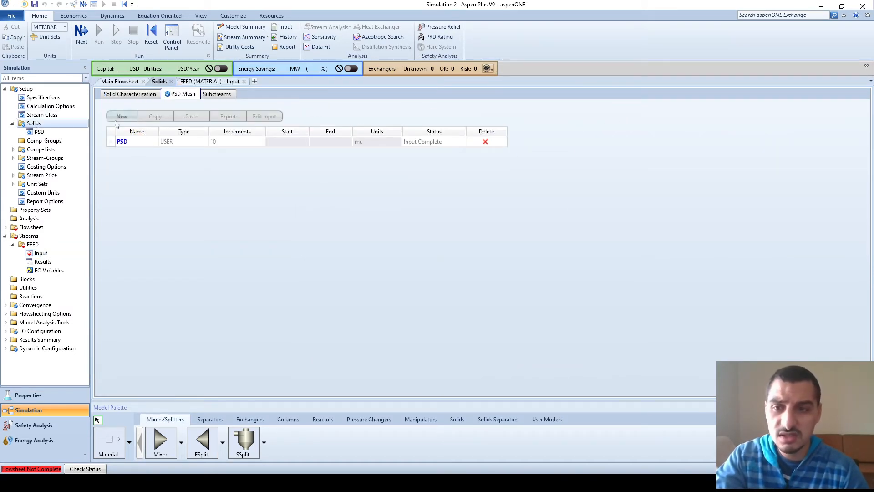
{"action": "double_click", "coordinate": [144, 144]}
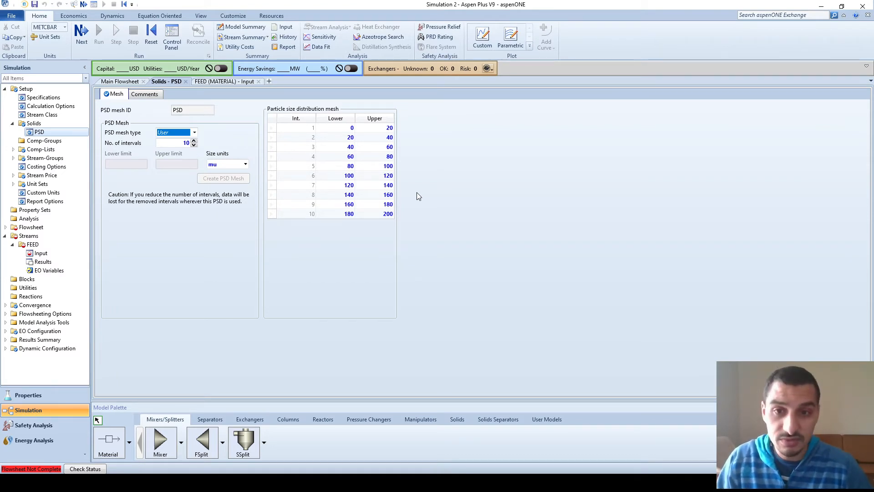
{"action": "left_click", "coordinate": [195, 133]}
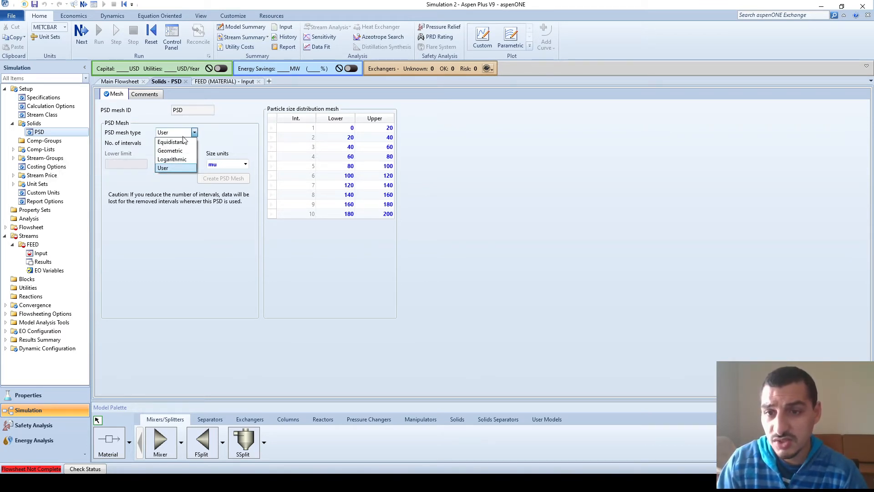
{"action": "left_click", "coordinate": [178, 168]}
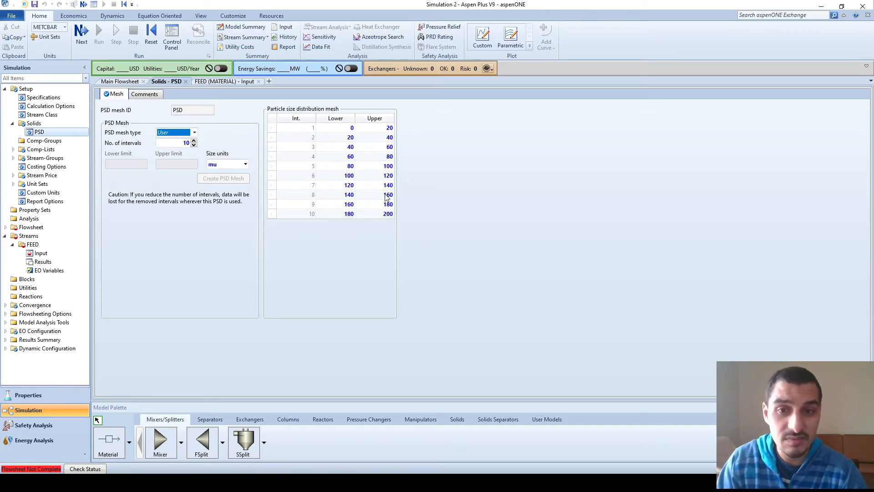
Set the upper size limits of the user-defined PSD mesh to 90 for interval 4 and 155 for interval 7.
{"action": "left_click", "coordinate": [375, 159]}
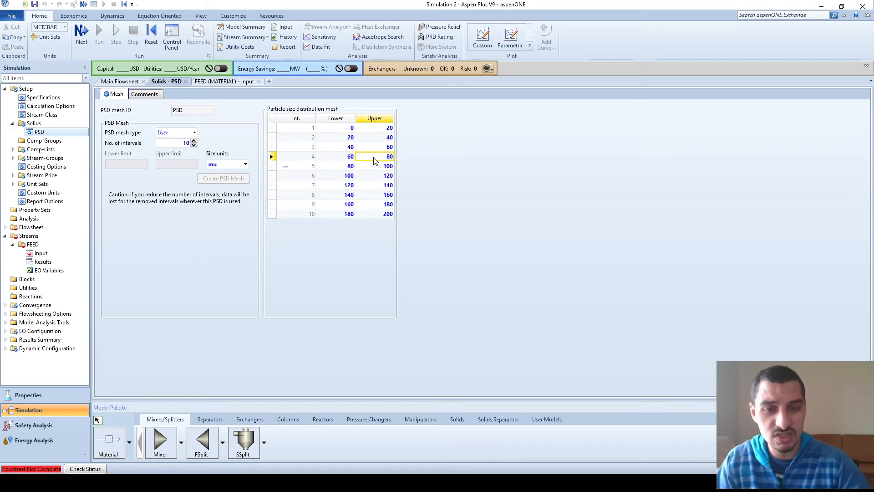
{"action": "type", "text": "90"}
{"action": "key", "text": "Down"}
{"action": "key", "text": "Down"}
{"action": "key", "text": "Down"}
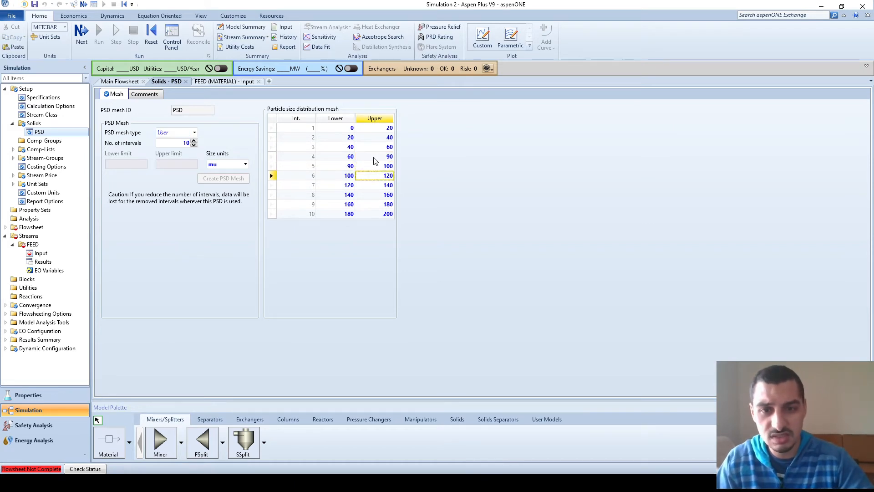
{"action": "type", "text": "155"}
{"action": "key", "text": "Down"}
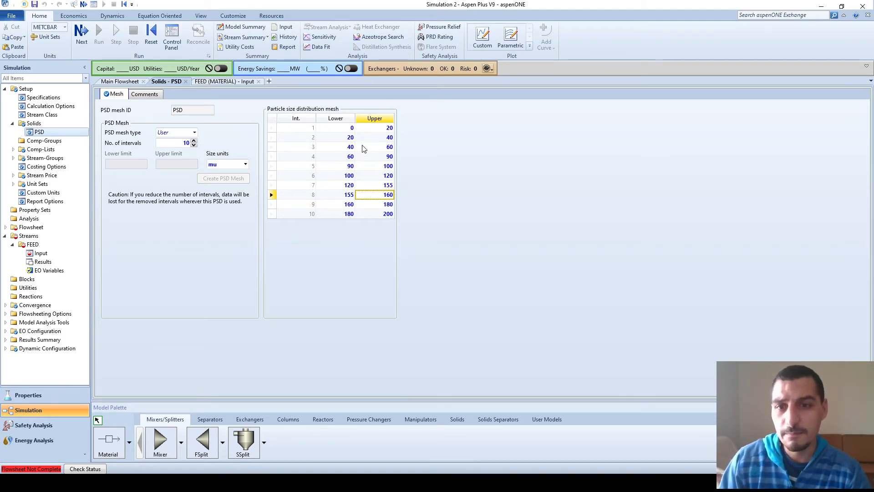
Change the PSD mesh to Equidistant with a lower limit of 0 and an upper limit of 10 mm, and generate the mesh.
{"action": "left_click", "coordinate": [194, 133]}
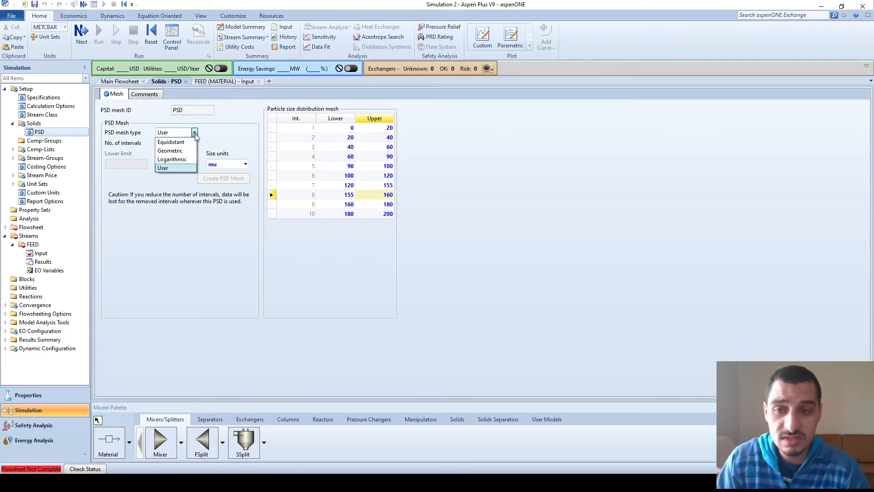
{"action": "left_click", "coordinate": [170, 142]}
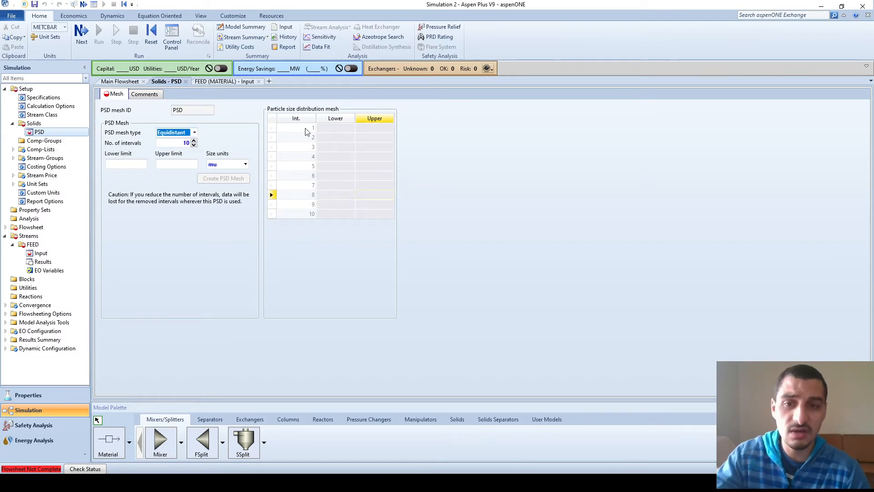
{"action": "left_click", "coordinate": [130, 164]}
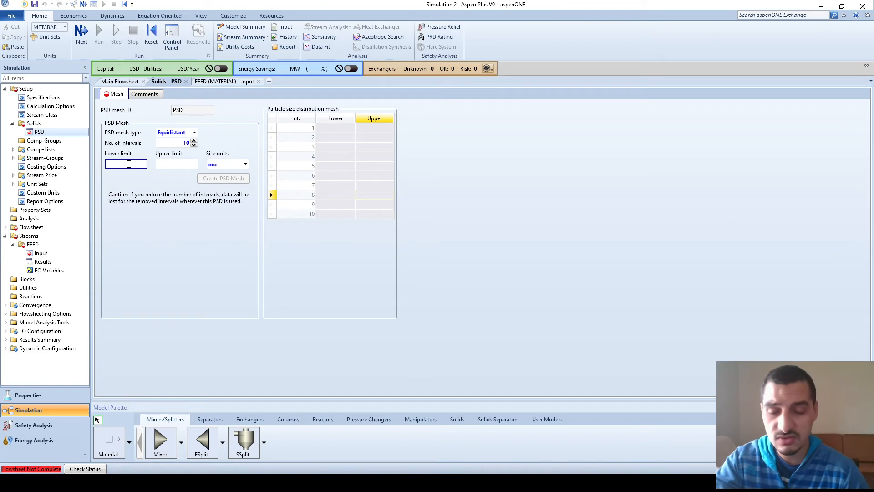
{"action": "key", "text": "Tab"}
{"action": "type", "text": "10"}
{"action": "key", "text": "Tab"}
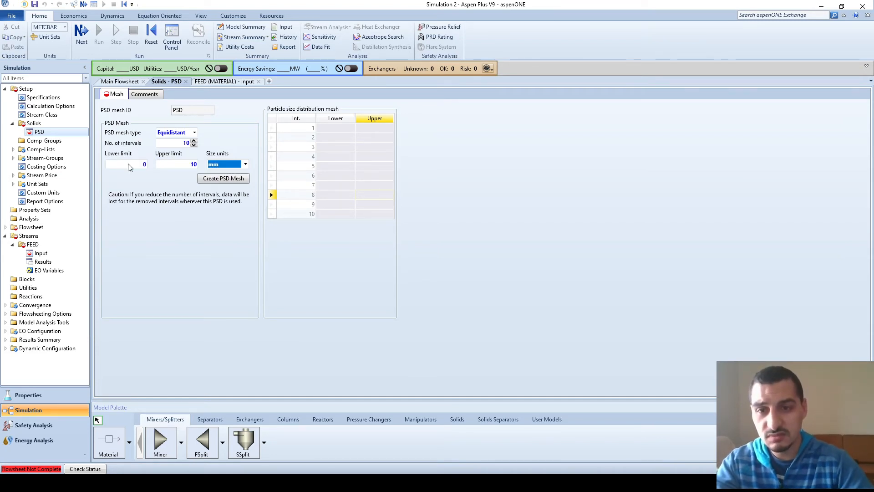
{"action": "type", "text": "mm"}
{"action": "left_click", "coordinate": [216, 179]}
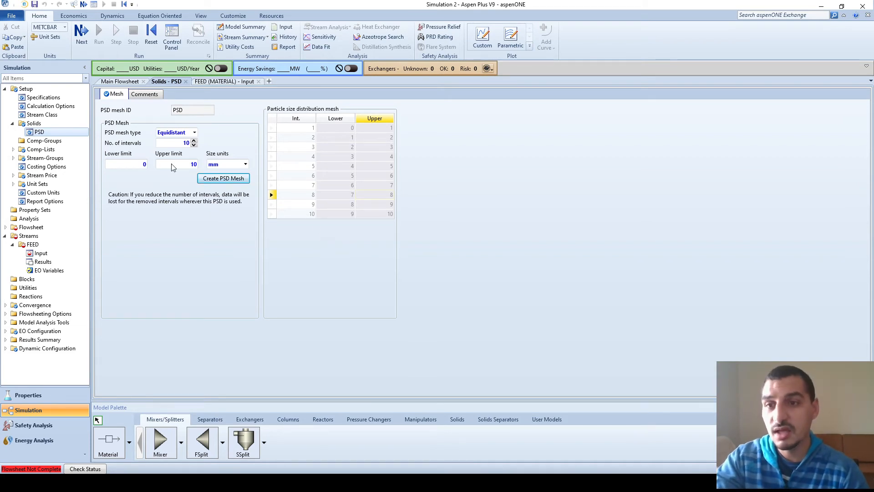
Create a second particle size distribution mesh in the Solids setup with the ID PSD-2.
{"action": "left_click", "coordinate": [49, 125]}
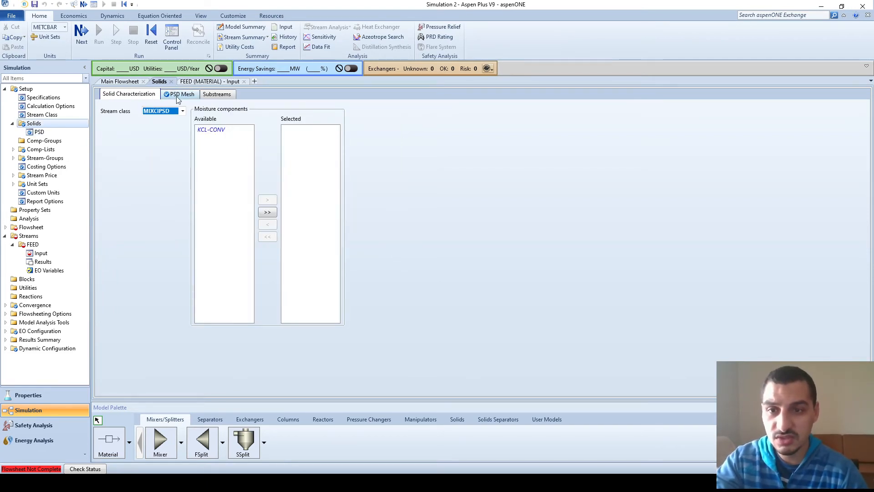
{"action": "left_click", "coordinate": [176, 96]}
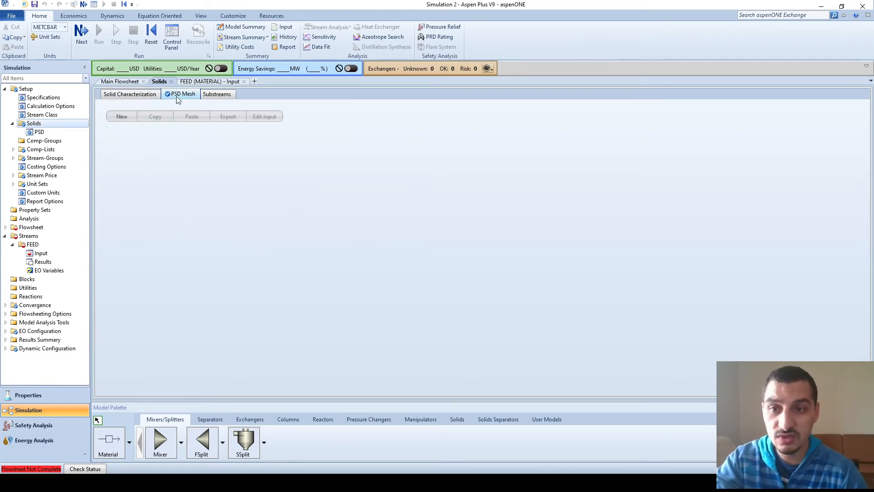
{"action": "left_click", "coordinate": [119, 117]}
{"action": "type", "text": "PSD"}
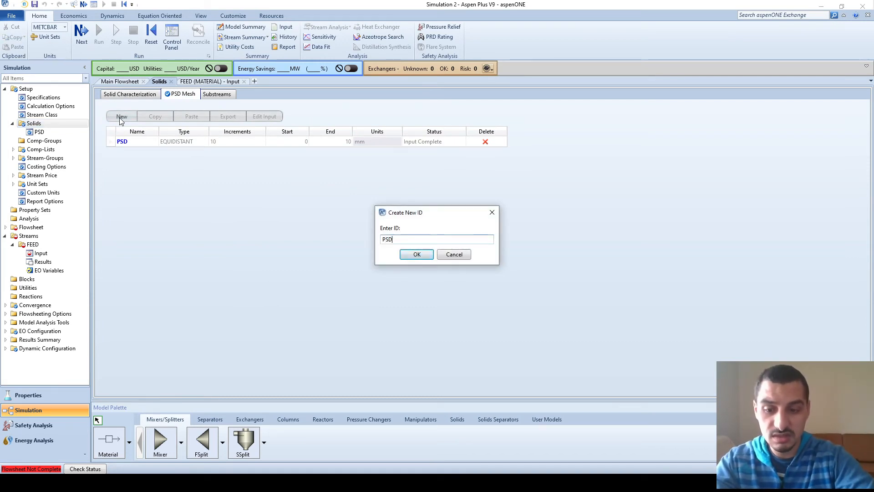
{"action": "type", "text": "-2"}
{"action": "key", "text": "Return"}
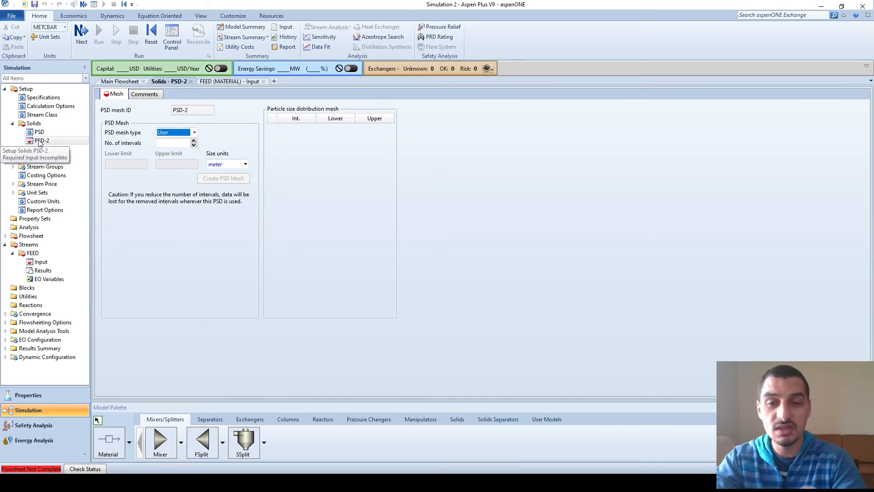
Define PSD-2 as a Logarithmic mesh with 10 intervals between limits 0.1 and 10, and generate the mesh.
{"action": "left_click", "coordinate": [195, 132]}
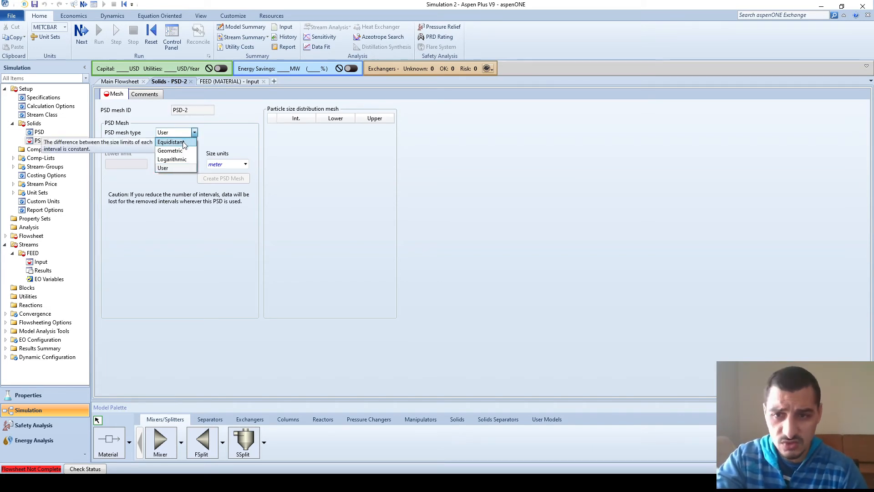
{"action": "left_click", "coordinate": [181, 159]}
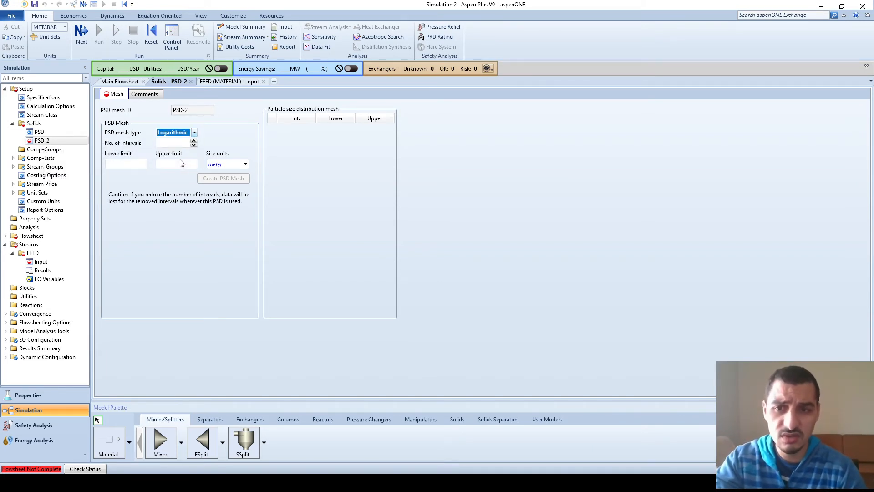
{"action": "left_click", "coordinate": [128, 163]}
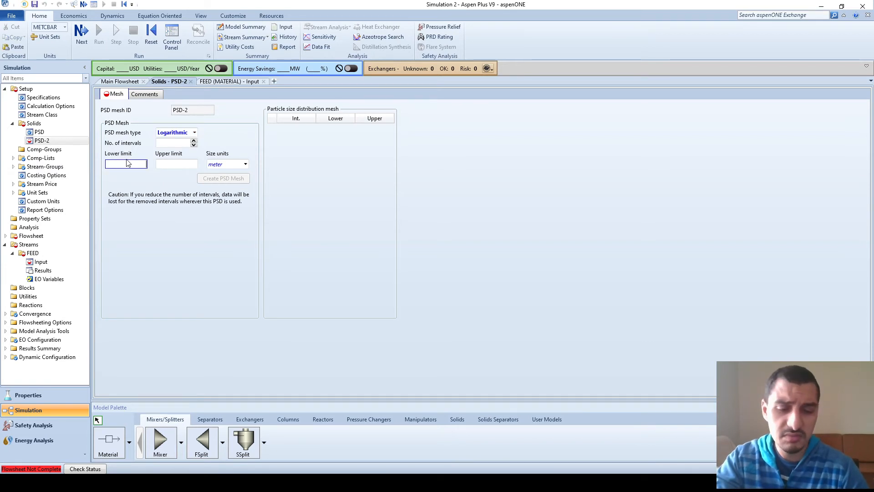
{"action": "type", "text": "0.1"}
{"action": "key", "text": "Tab"}
{"action": "type", "text": "10"}
{"action": "left_click", "coordinate": [166, 144]}
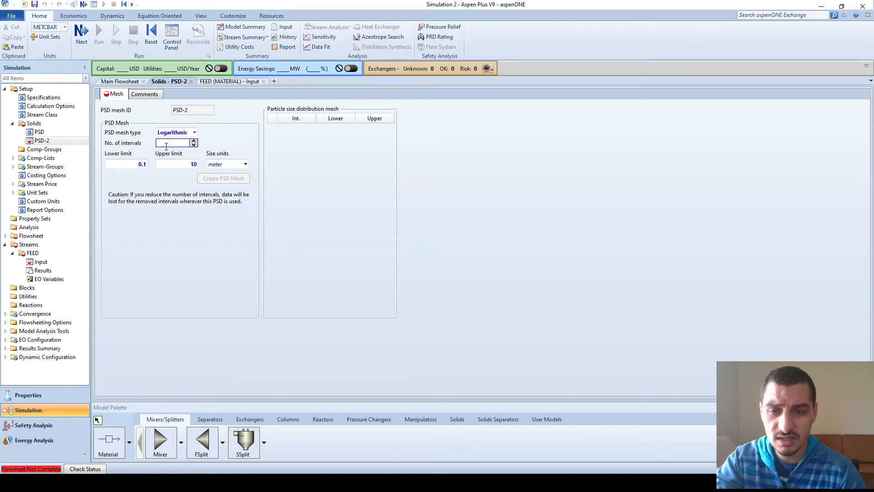
{"action": "type", "text": "10"}
{"action": "key", "text": "Return"}
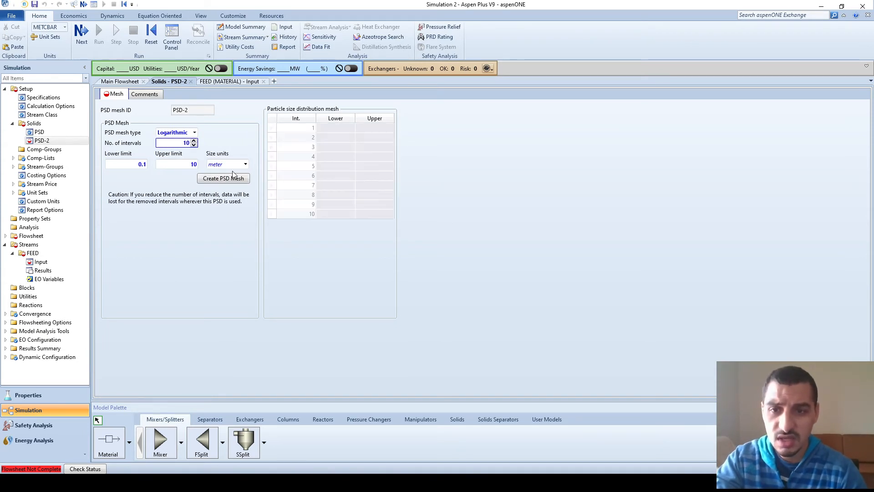
{"action": "left_click", "coordinate": [227, 179]}
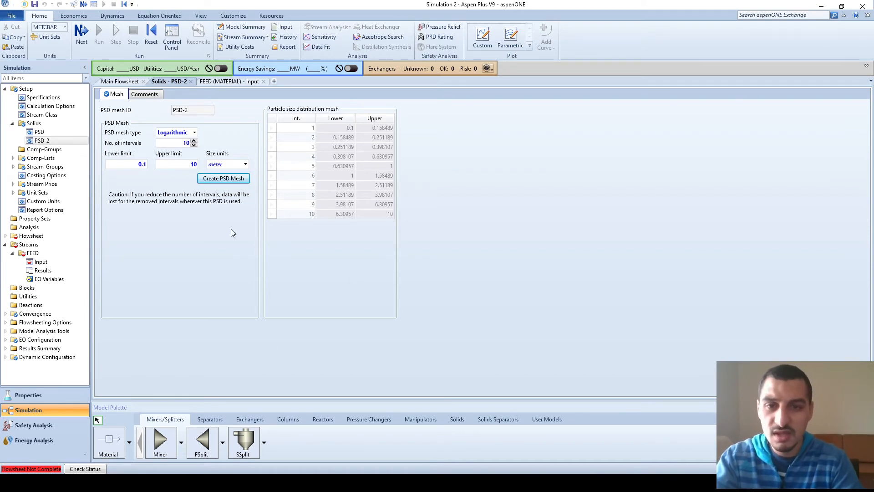
Switch the PSD-2 mesh type to Geometric and generate the mesh using the same size limits.
{"action": "left_click", "coordinate": [194, 132]}
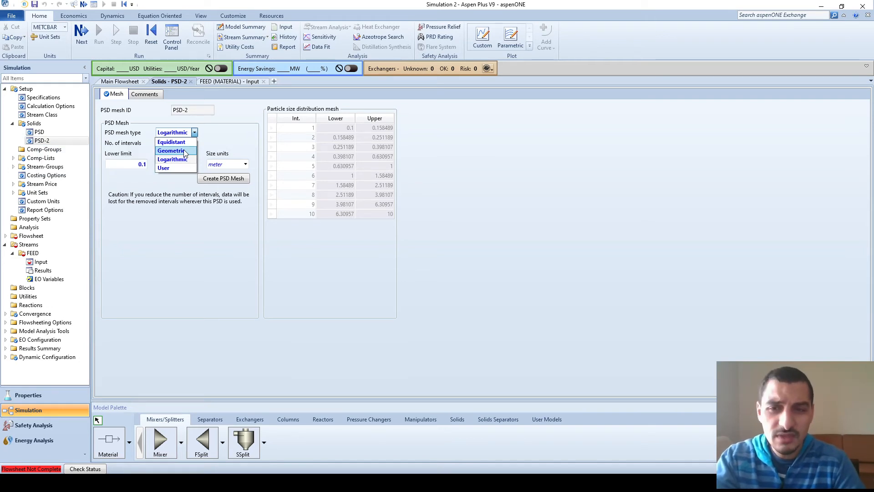
{"action": "left_click", "coordinate": [184, 151]}
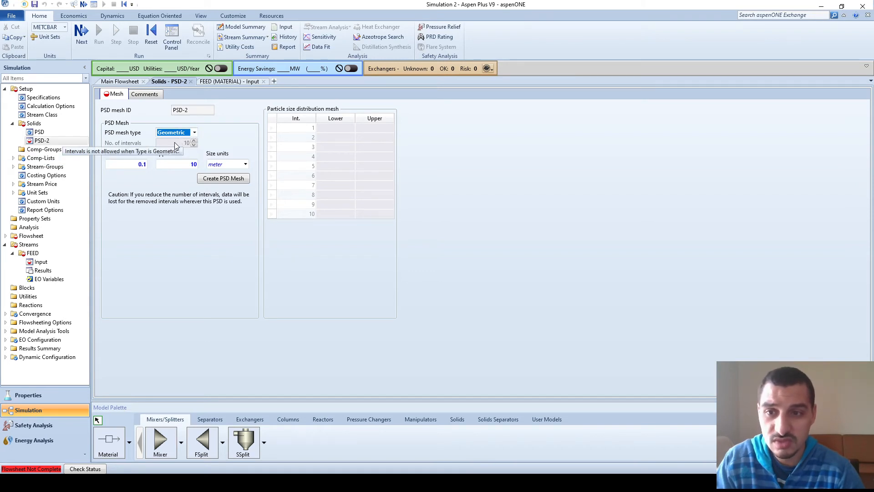
{"action": "left_click", "coordinate": [208, 174]}
{"action": "left_click", "coordinate": [210, 178]}
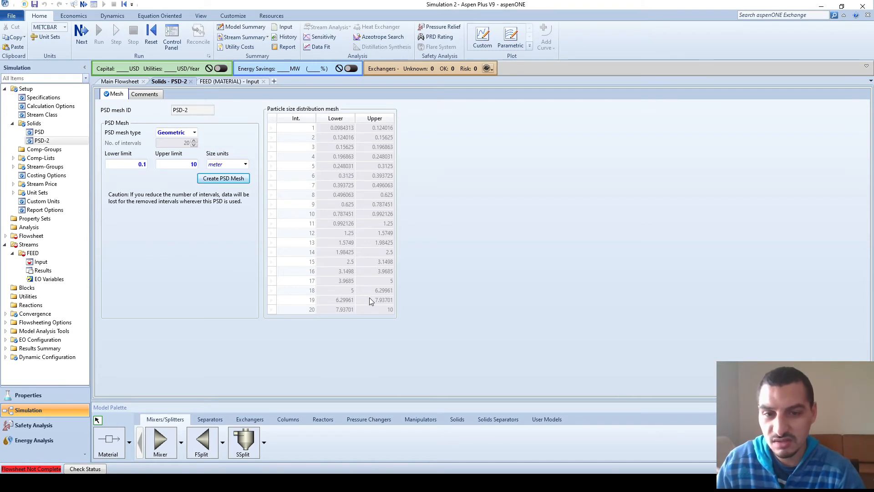
Regenerate PSD-2 as a Logarithmic mesh with 10 intervals, and return to the FEED stream's input form.
{"action": "left_click", "coordinate": [196, 133]}
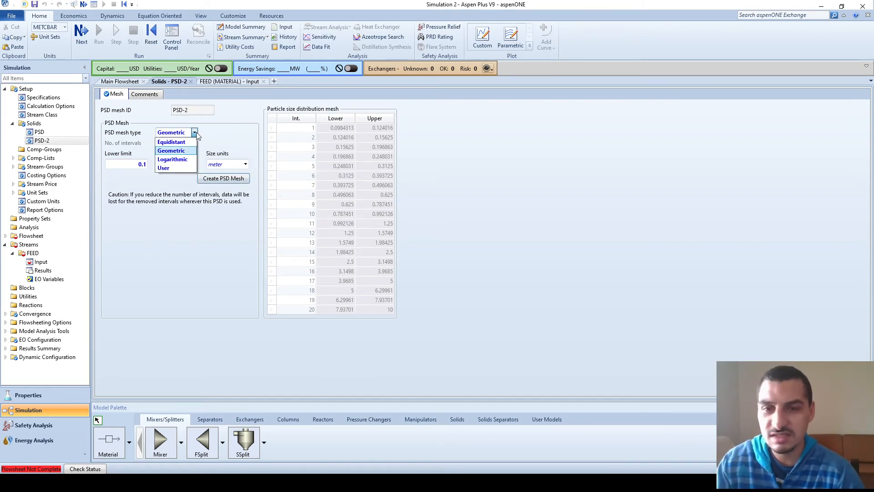
{"action": "left_click", "coordinate": [173, 159]}
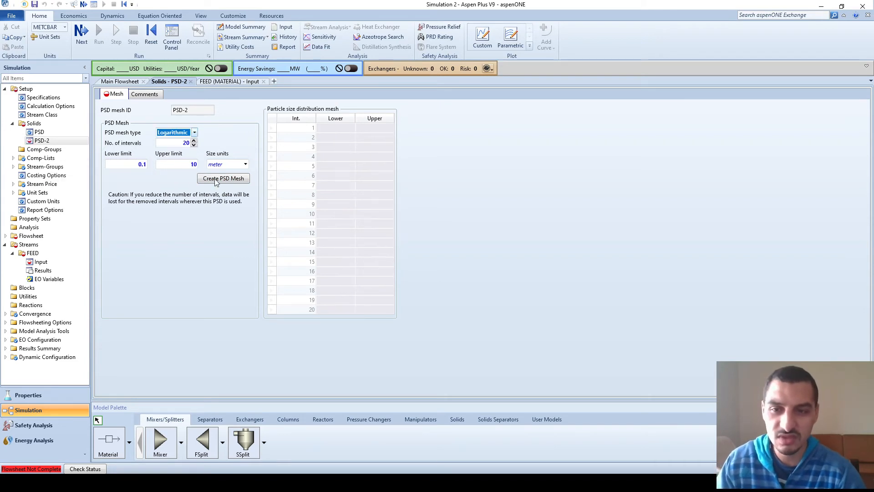
{"action": "left_click", "coordinate": [181, 144]}
{"action": "type", "text": "10"}
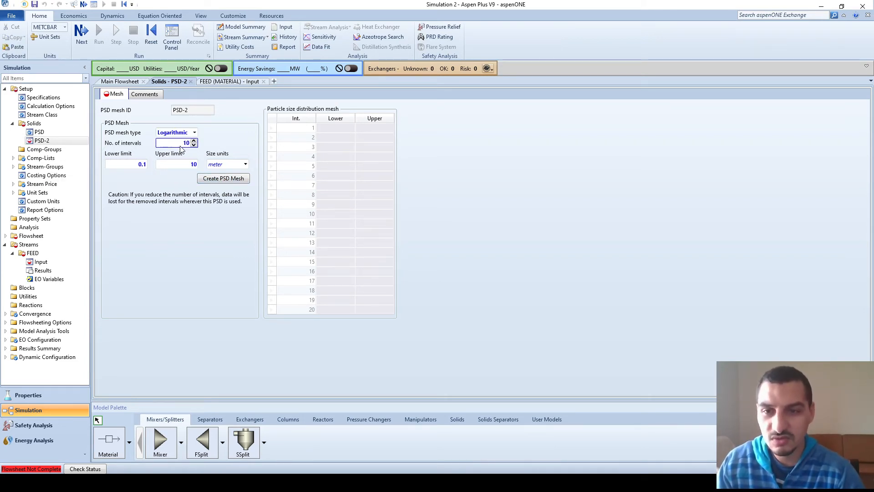
{"action": "left_click", "coordinate": [216, 178]}
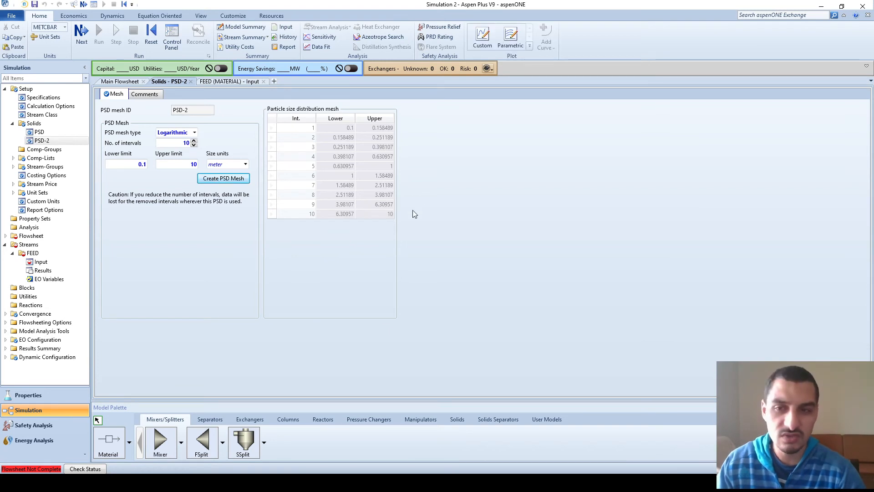
{"action": "left_click", "coordinate": [67, 264]}
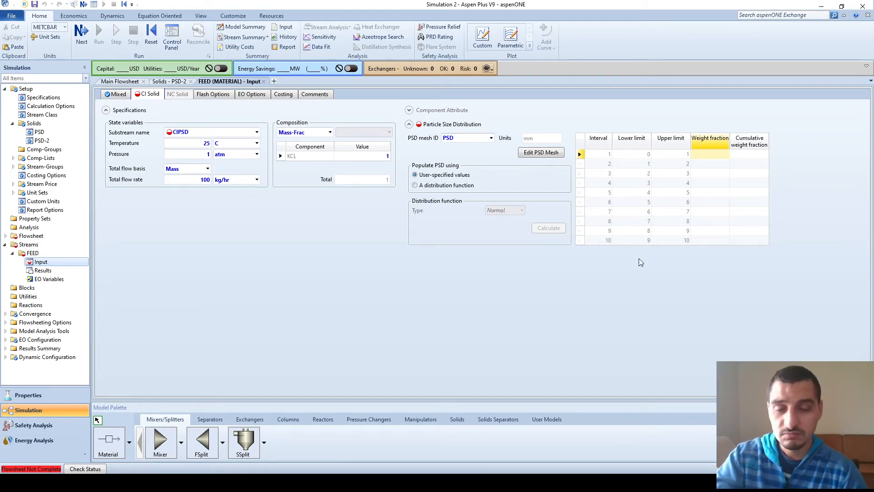
Copy the ten weight fractions from A1:A10 of the Excel workbook Book1 and paste them into FEED's weight fraction column in Aspen Plus.
{"action": "key", "text": "alt+Tab"}
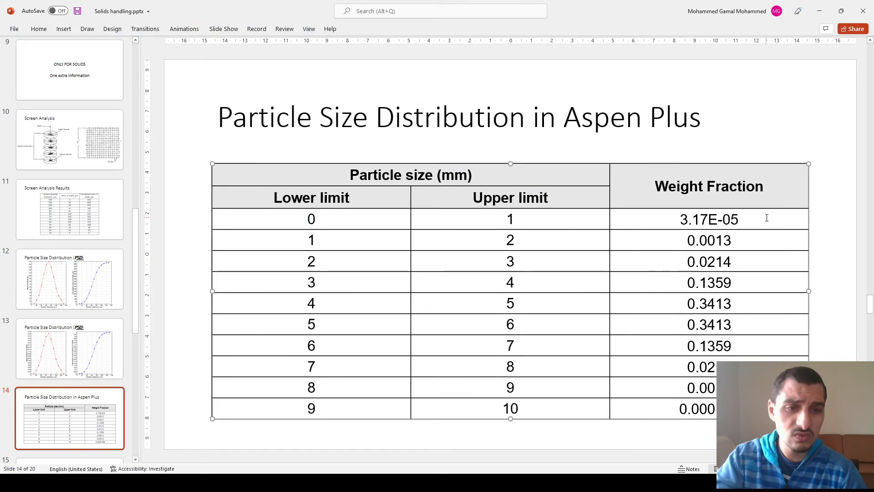
{"action": "left_click_drag", "start_coordinate": [779, 216], "coordinate": [774, 409]}
{"action": "key", "text": "alt+Tab"}
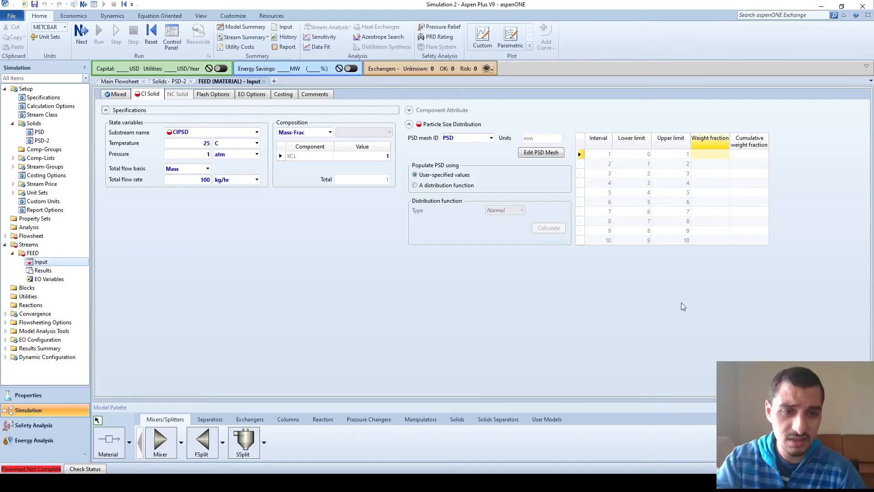
{"action": "left_click", "coordinate": [704, 155]}
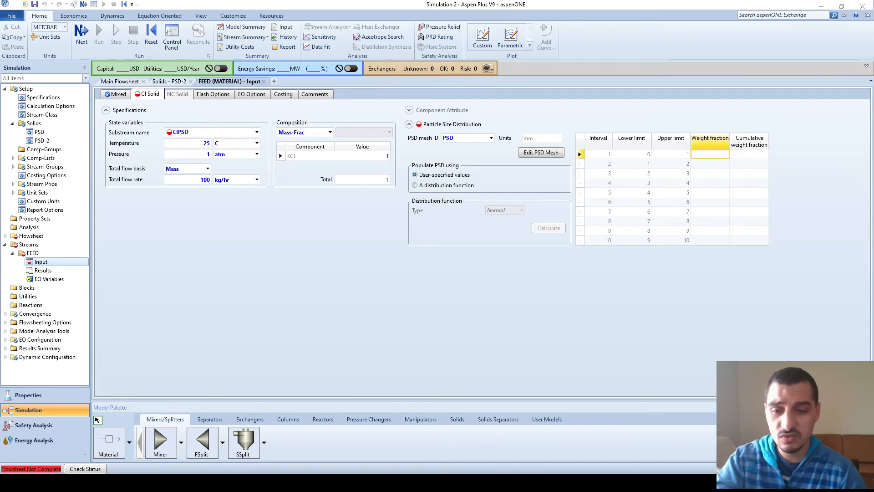
{"action": "key", "text": "alt+Tab"}
{"action": "key", "text": "ctrl+c"}
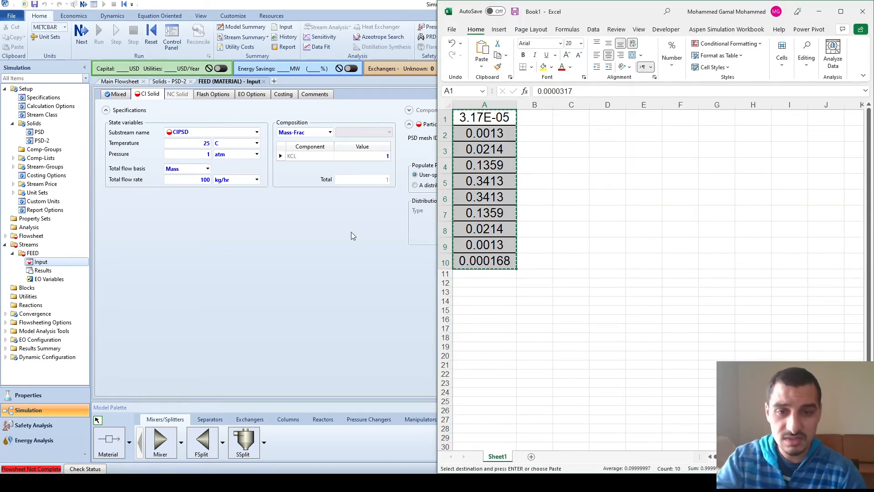
{"action": "left_click", "coordinate": [351, 235]}
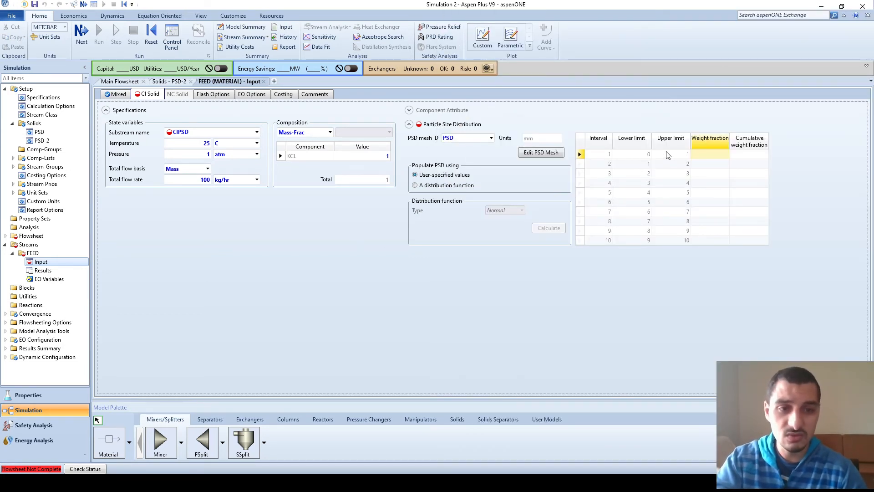
{"action": "left_click", "coordinate": [720, 156]}
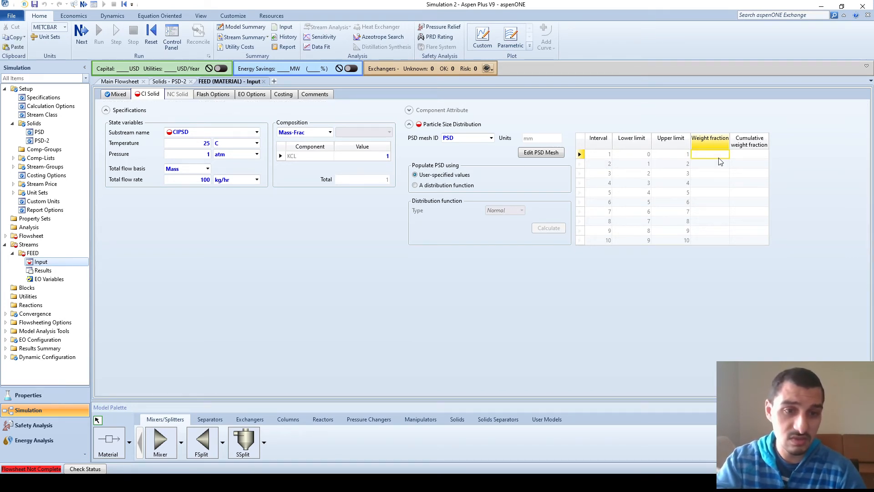
{"action": "key", "text": "ctrl+v"}
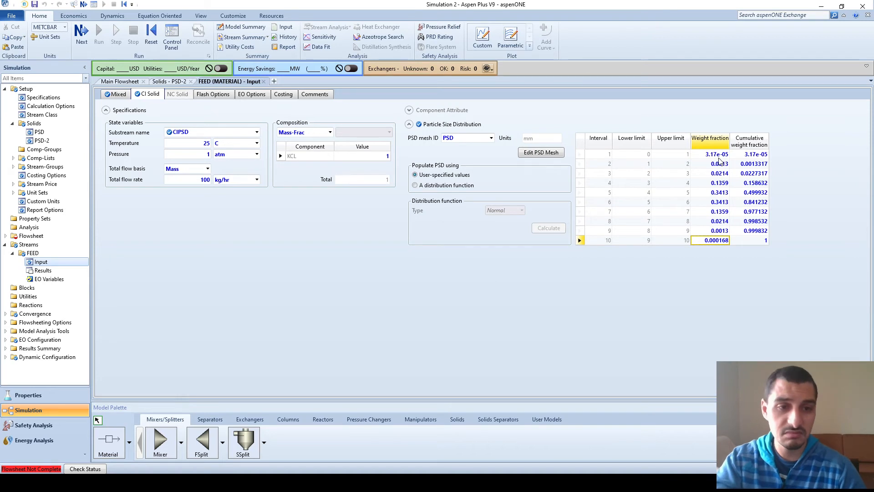
{"action": "left_click", "coordinate": [782, 243]}
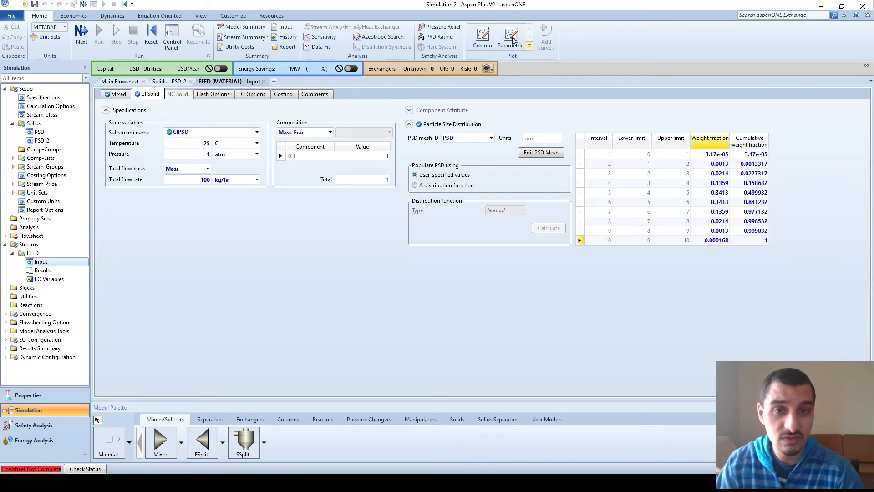
Create a custom plot of FEED's weight fraction and cumulative weight fraction against interval.
{"action": "left_click", "coordinate": [486, 32]}
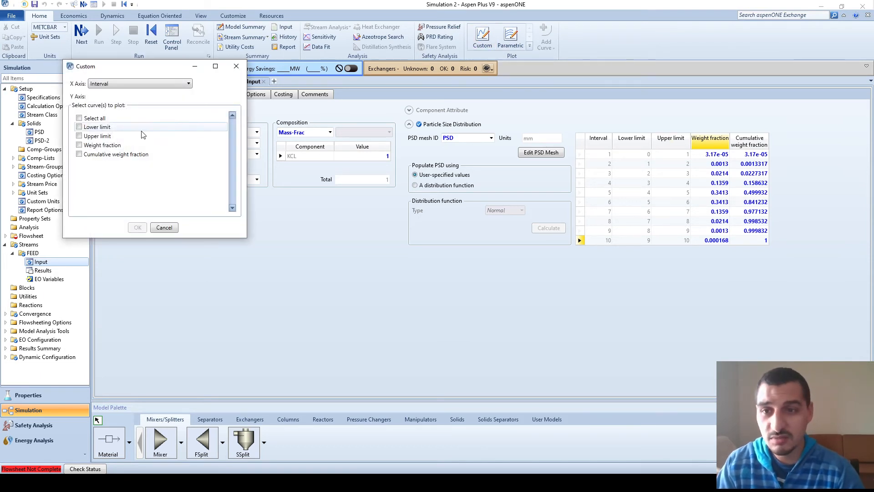
{"action": "left_click", "coordinate": [80, 145]}
{"action": "left_click", "coordinate": [79, 154]}
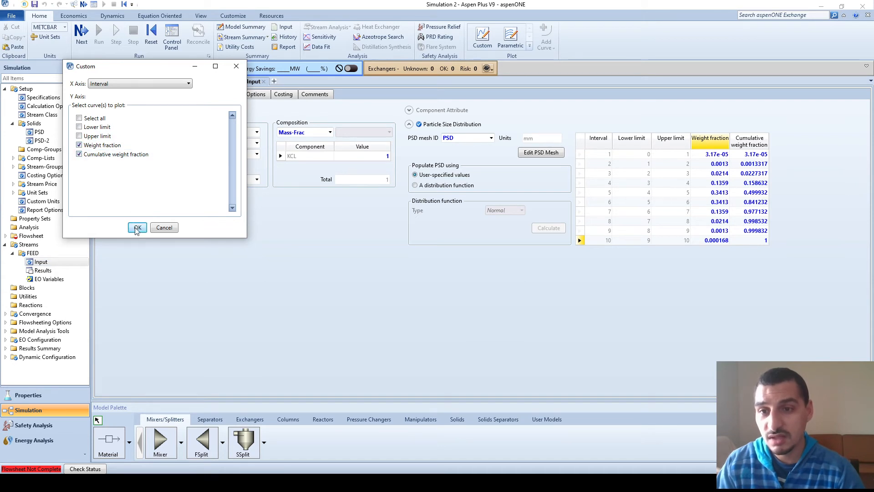
{"action": "left_click", "coordinate": [137, 228]}
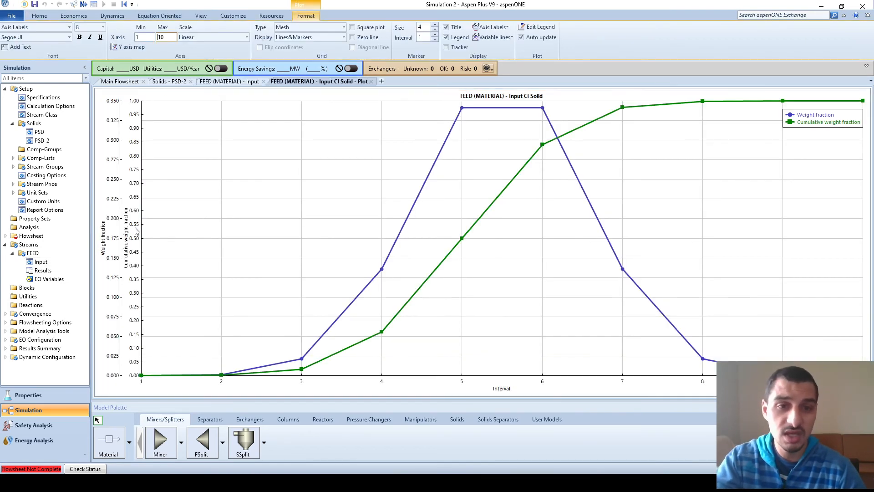
Compare the plot with the particle size distribution curves on slide 13 in PowerPoint, and close the plot in Aspen Plus.
{"action": "key", "text": "alt+Tab"}
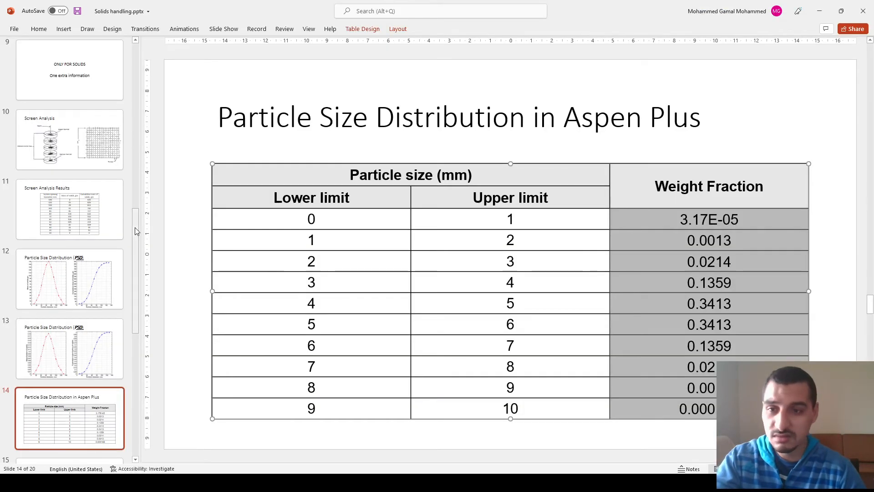
{"action": "key", "text": "Page_Up"}
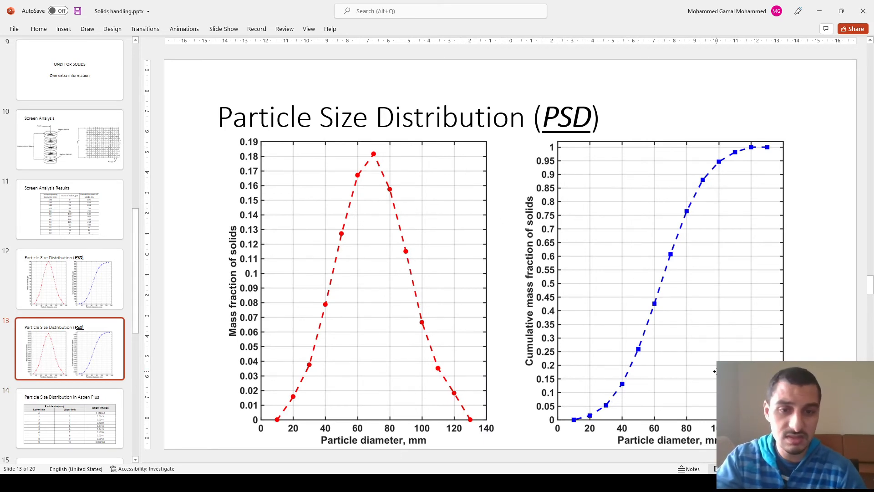
{"action": "key", "text": "alt+Tab"}
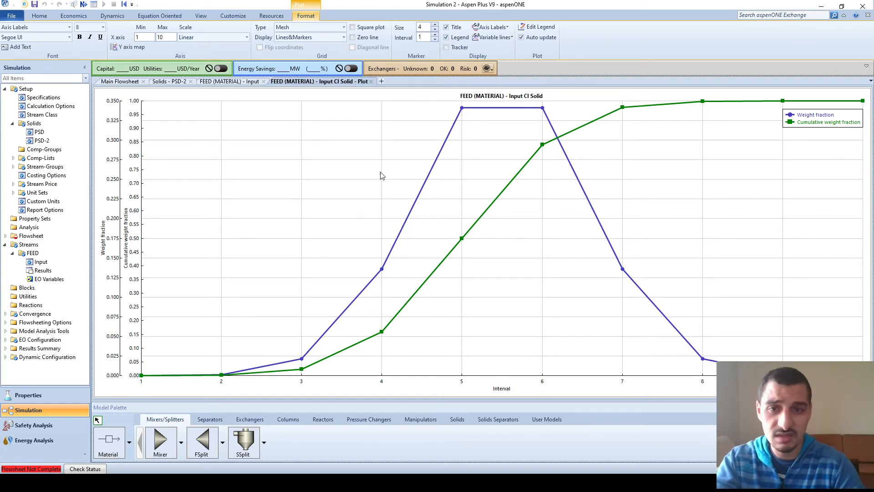
{"action": "left_click", "coordinate": [372, 81]}
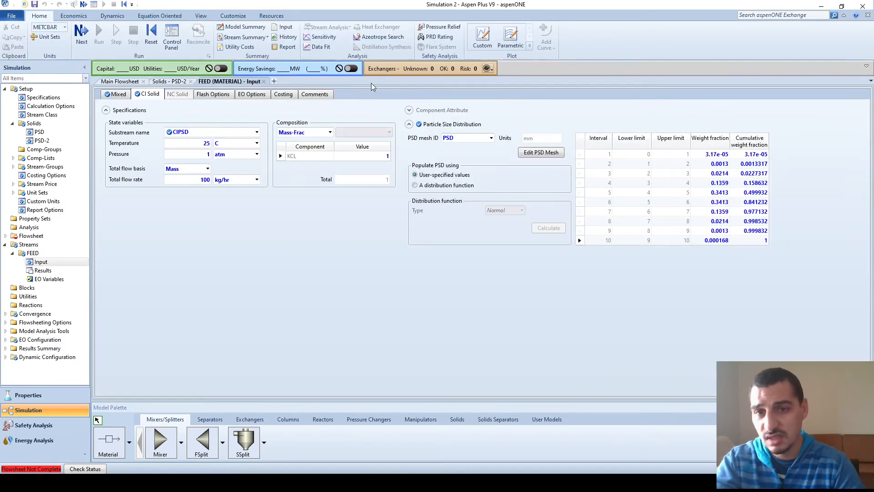
Place a Crusher block beside the FEED stream on the main flowsheet and connect FEED to its inlet.
{"action": "left_click", "coordinate": [127, 82]}
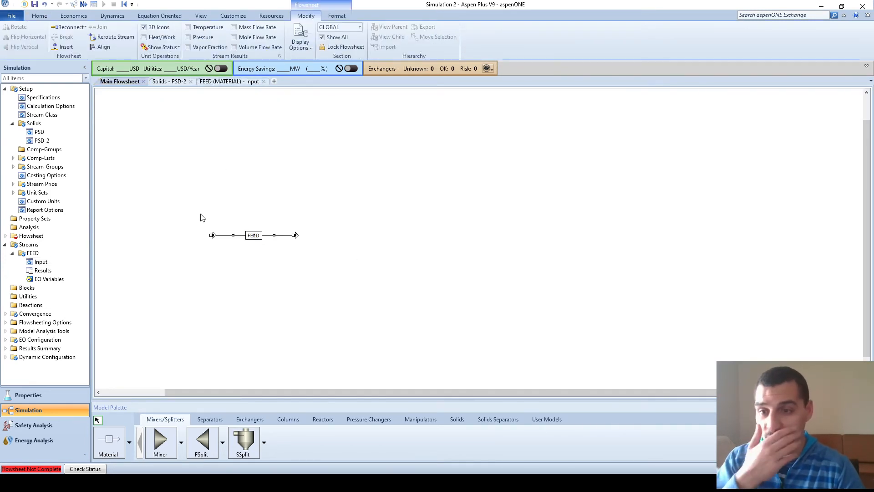
{"action": "left_click", "coordinate": [458, 419]}
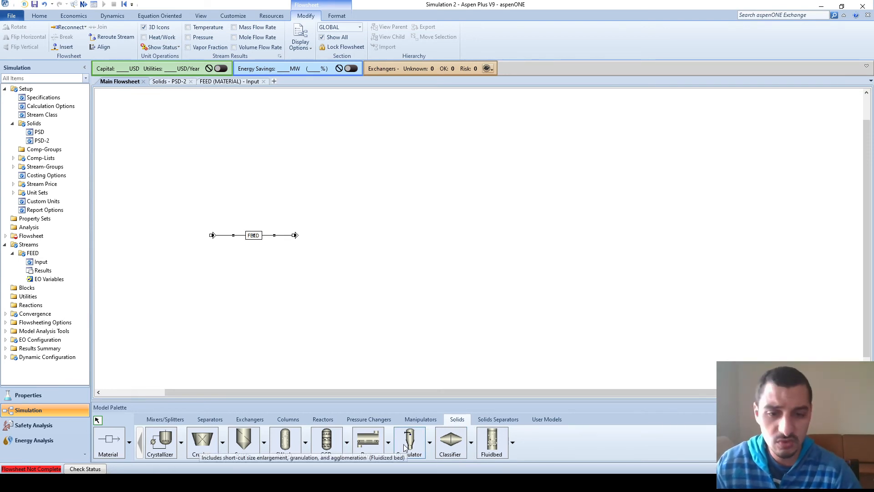
{"action": "left_click", "coordinate": [477, 422]}
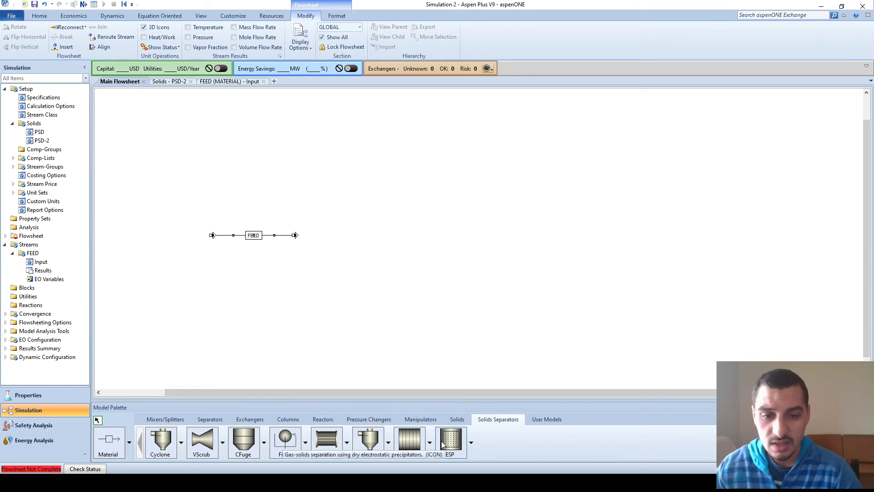
{"action": "left_click", "coordinate": [456, 419]}
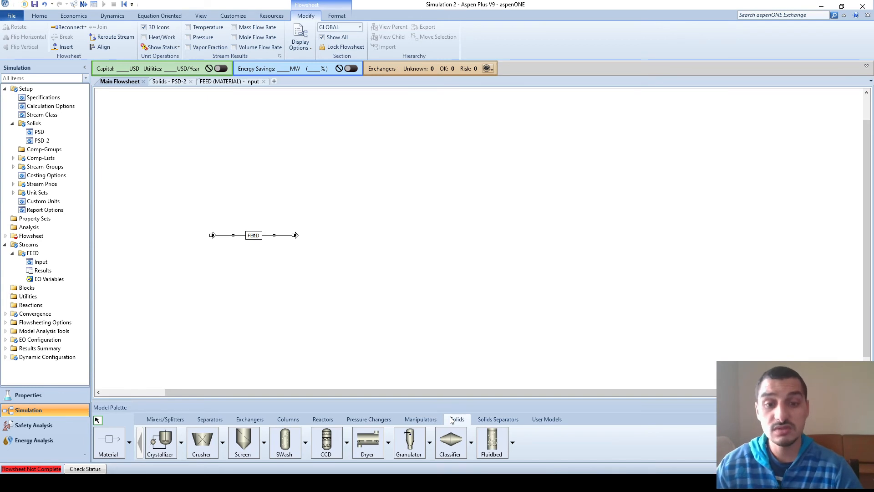
{"action": "left_click", "coordinate": [202, 440]}
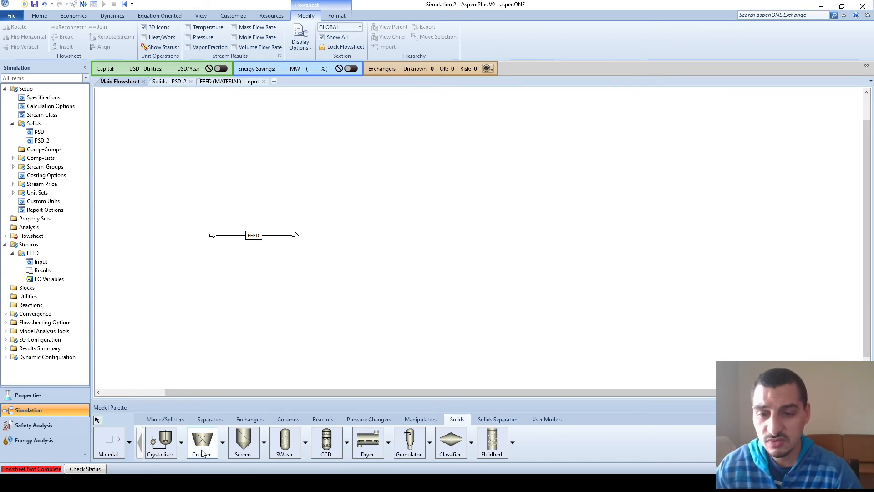
{"action": "left_click", "coordinate": [338, 253]}
{"action": "right_click", "coordinate": [314, 245]}
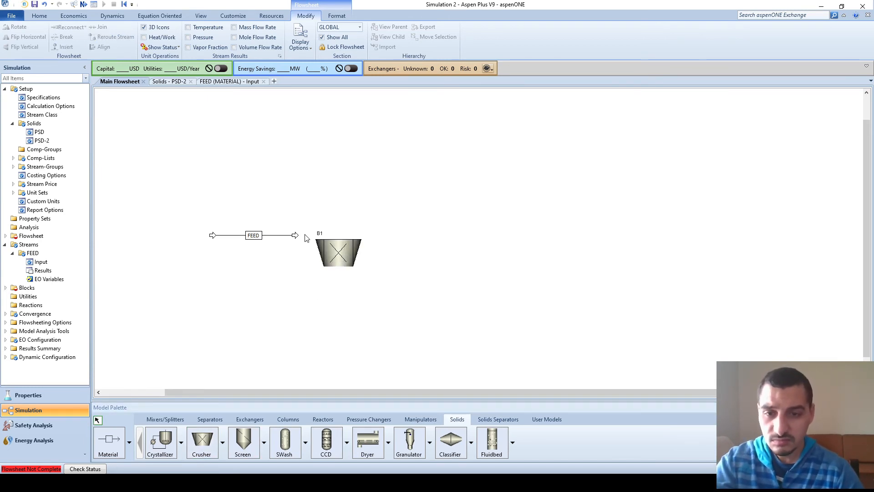
{"action": "left_click_drag", "start_coordinate": [295, 237], "coordinate": [339, 231]}
Draw a material stream from the crusher's outlet and rename it PROD.
{"action": "left_click", "coordinate": [112, 442]}
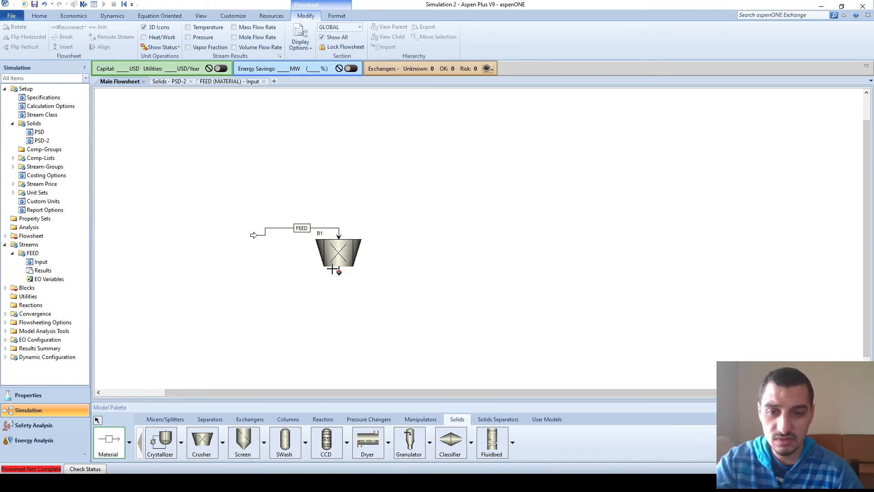
{"action": "left_click", "coordinate": [336, 271]}
{"action": "left_click", "coordinate": [484, 315]}
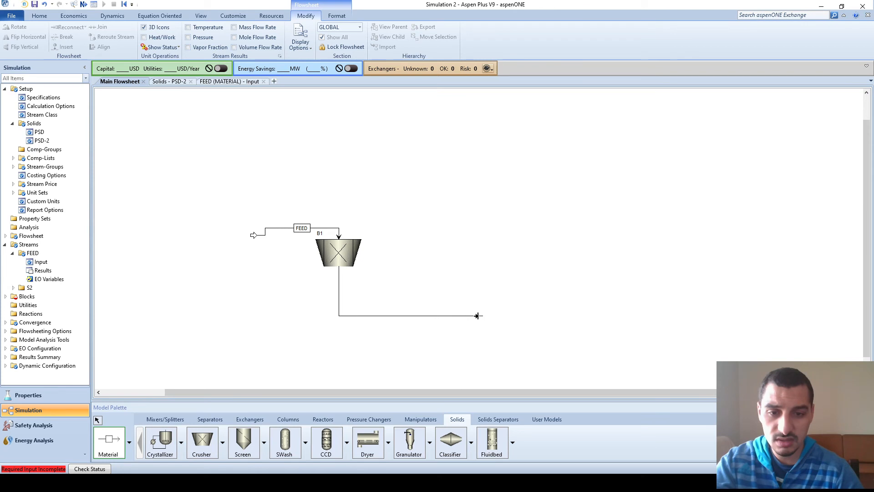
{"action": "left_click", "coordinate": [410, 317]}
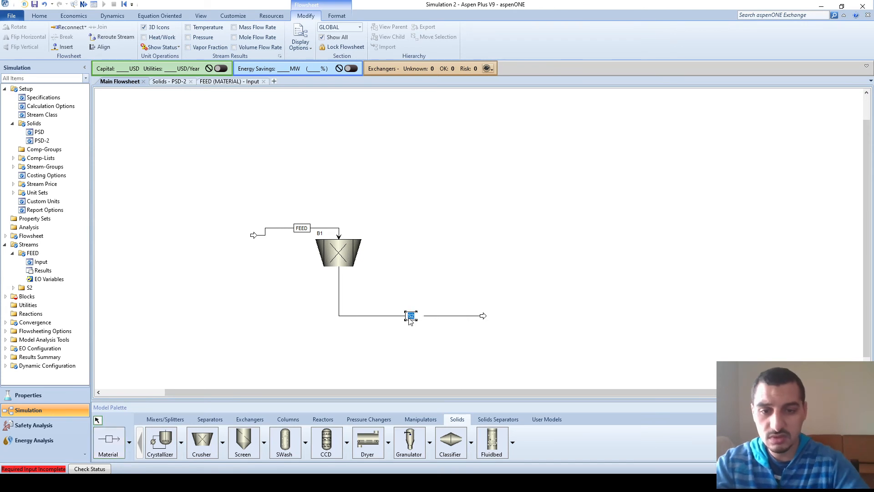
{"action": "left_click", "coordinate": [411, 317]}
{"action": "type", "text": "PROD"}
{"action": "key", "text": "Return"}
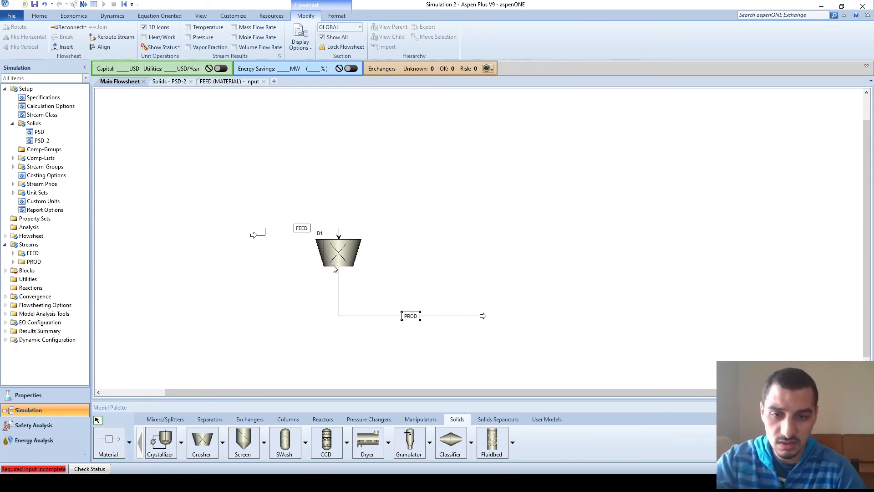
Specify crusher B1 as a Gyratory type with a maximum particle diameter of 2 mm.
{"action": "left_click", "coordinate": [334, 252]}
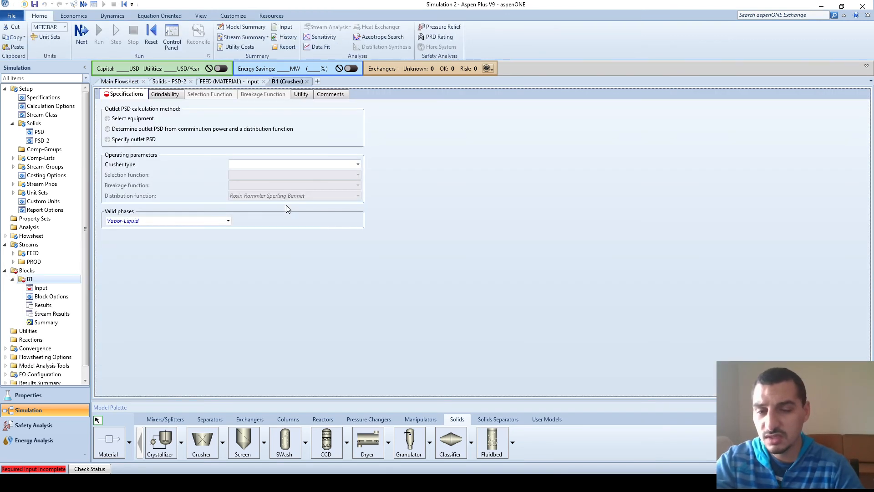
{"action": "left_click", "coordinate": [266, 167]}
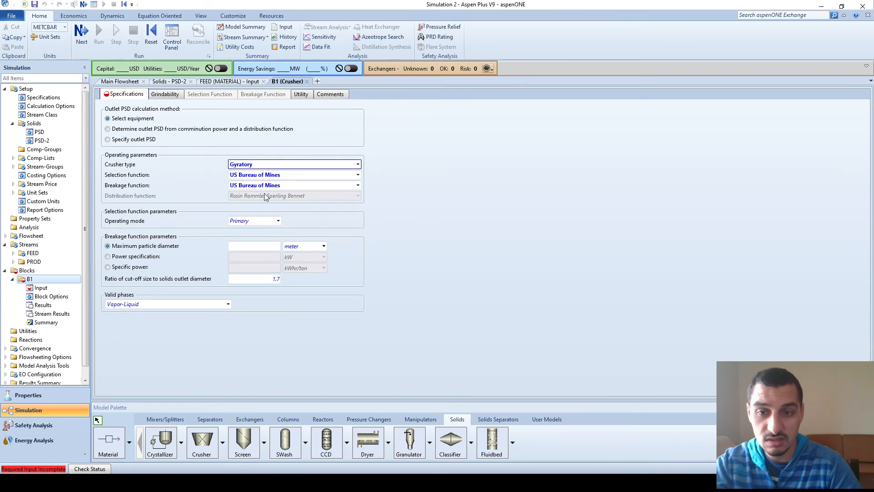
{"action": "left_click", "coordinate": [266, 246]}
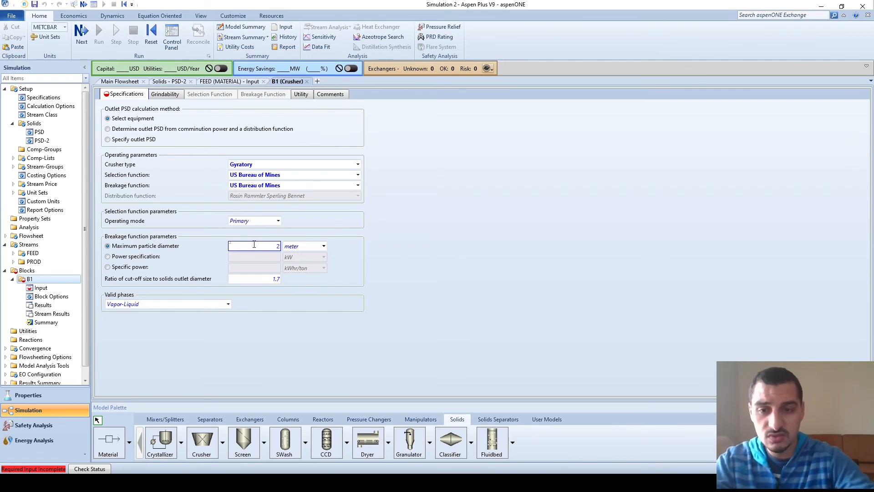
{"action": "type", "text": "2"}
{"action": "key", "text": "Tab"}
{"action": "type", "text": "mm"}
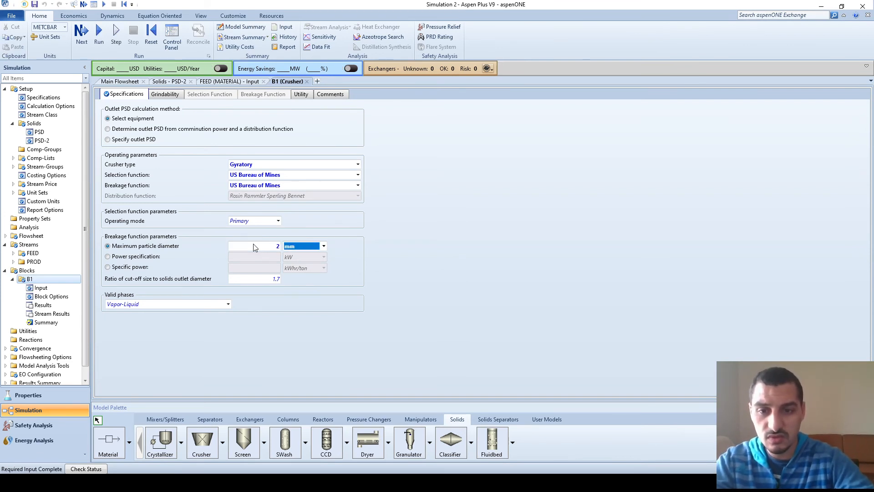
{"action": "key", "text": "Return"}
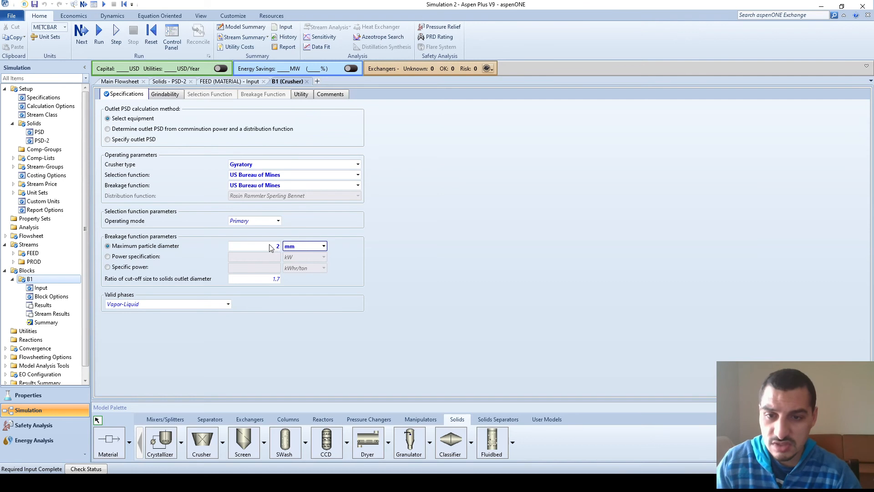
{"action": "left_click", "coordinate": [344, 298]}
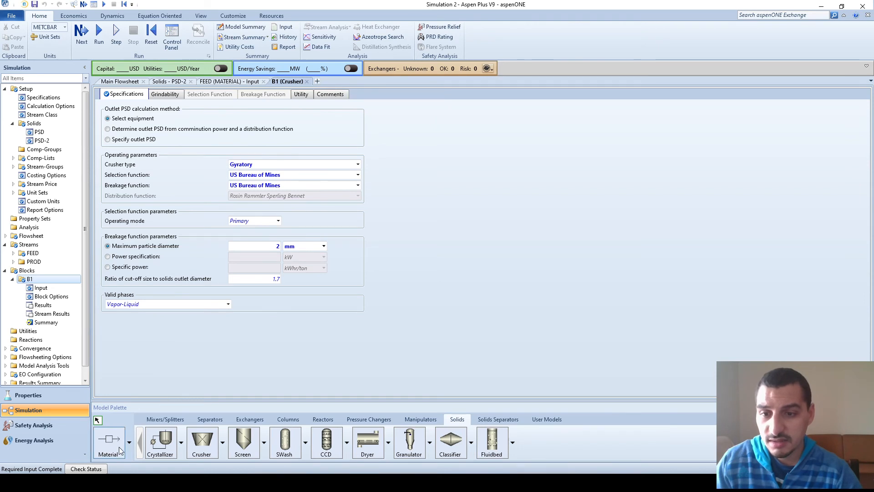
Run the simulation and review the Total Stream properties of FEED and PROD in B1's stream results.
{"action": "left_click", "coordinate": [99, 34]}
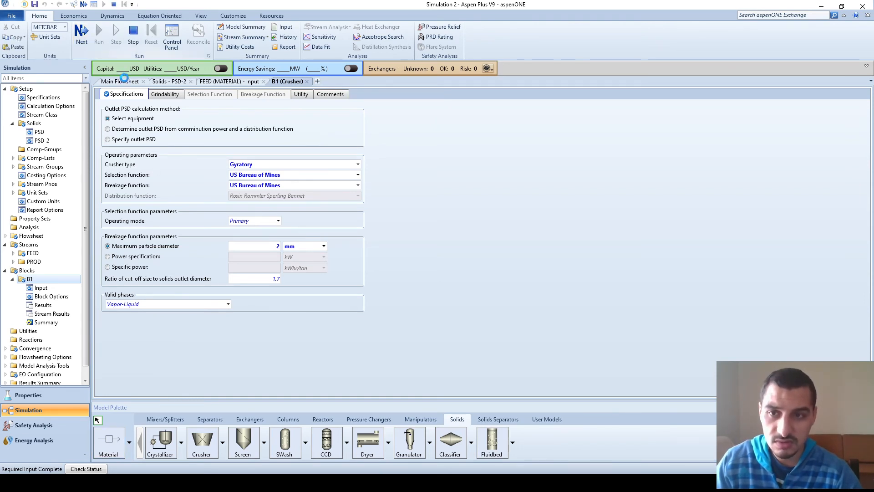
{"action": "left_click", "coordinate": [121, 81]}
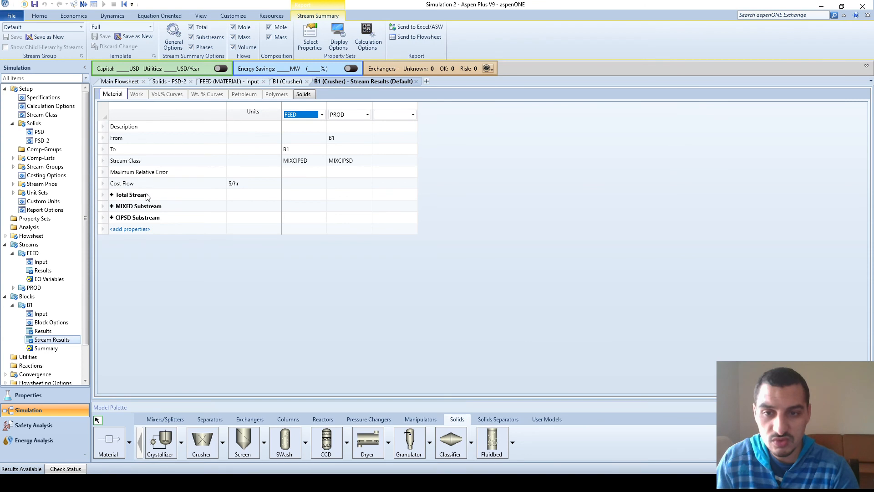
{"action": "left_click", "coordinate": [146, 196]}
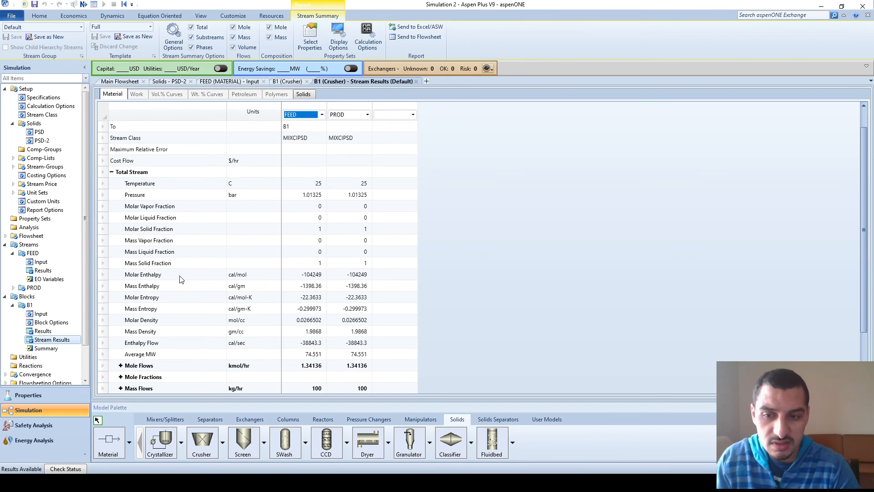
{"action": "scroll", "coordinate": [153, 343], "scroll_direction": "down", "scroll_amount": 2}
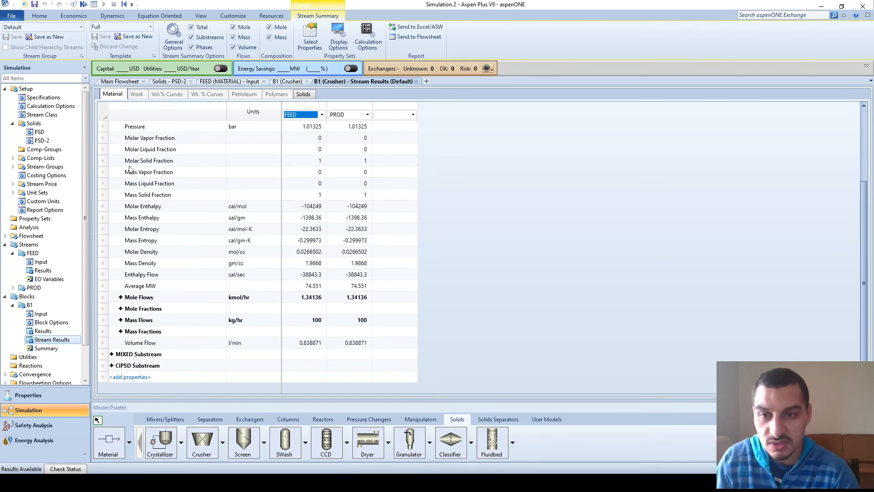
Collapse the Total Stream section and examine the MIXED Substream properties of FEED and PROD in B1's stream results.
{"action": "scroll", "coordinate": [129, 170], "scroll_direction": "up", "scroll_amount": 3}
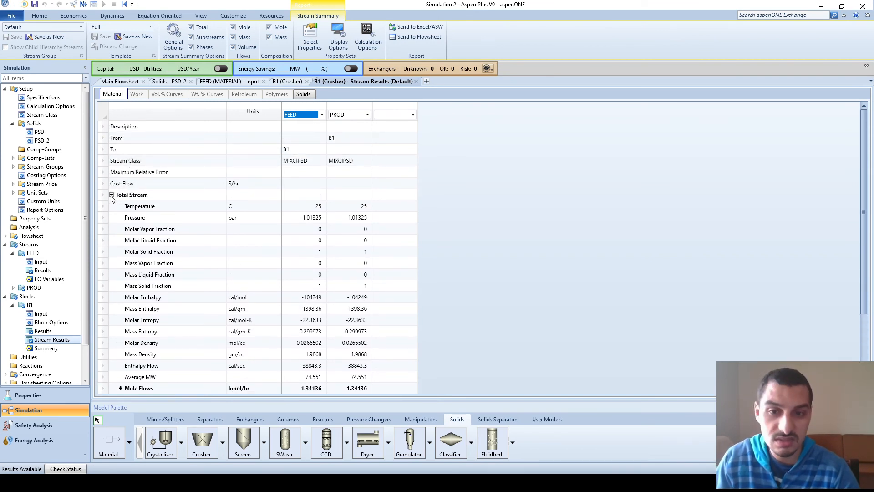
{"action": "left_click", "coordinate": [111, 196]}
{"action": "left_click", "coordinate": [112, 196]}
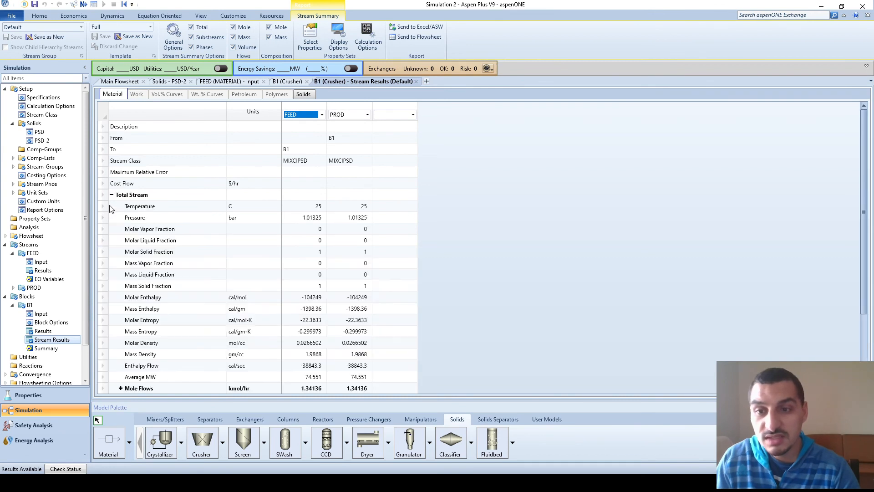
{"action": "left_click", "coordinate": [112, 195]}
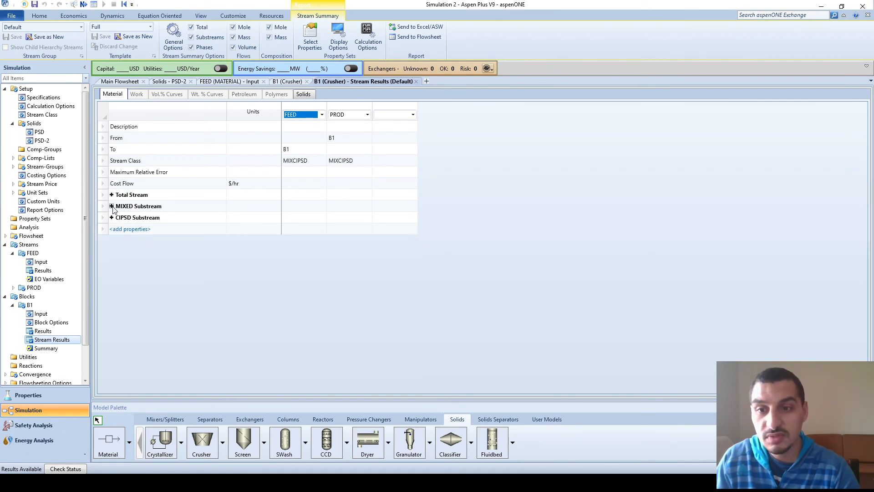
{"action": "left_click", "coordinate": [112, 207]}
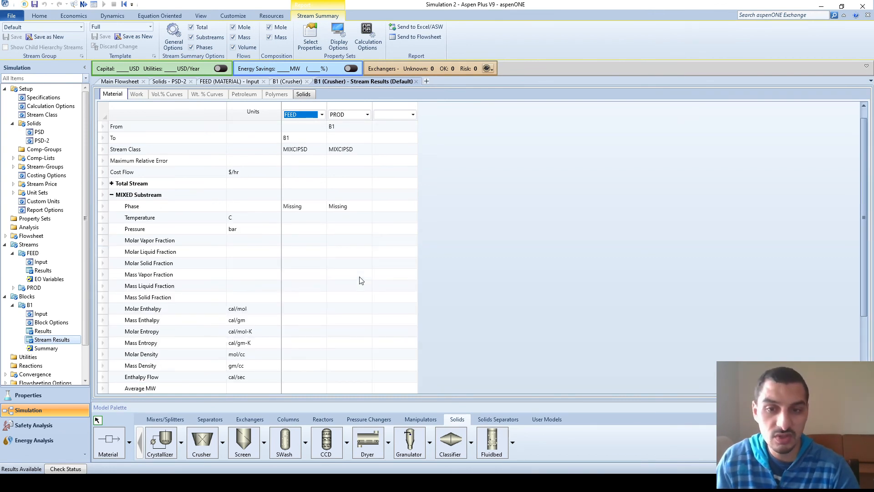
{"action": "scroll", "coordinate": [361, 280], "scroll_direction": "down", "scroll_amount": 3}
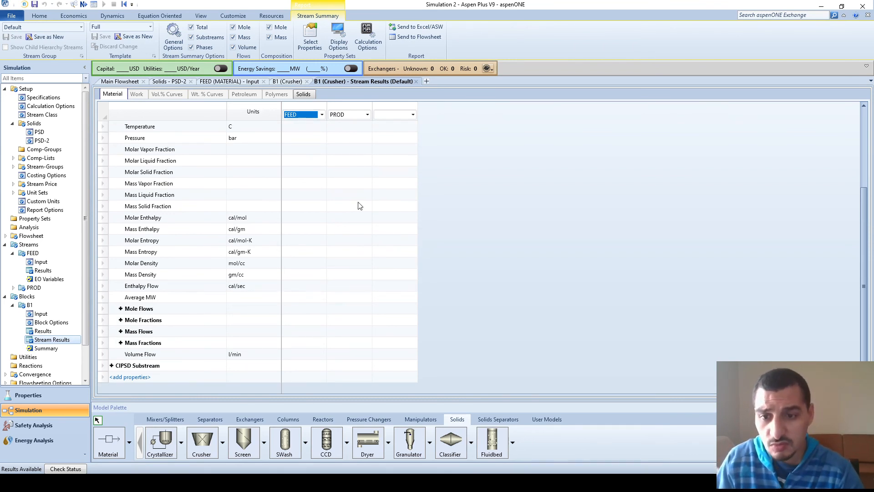
{"action": "scroll", "coordinate": [295, 292], "scroll_direction": "up", "scroll_amount": 2}
{"action": "scroll", "coordinate": [113, 196], "scroll_direction": "up", "scroll_amount": 1}
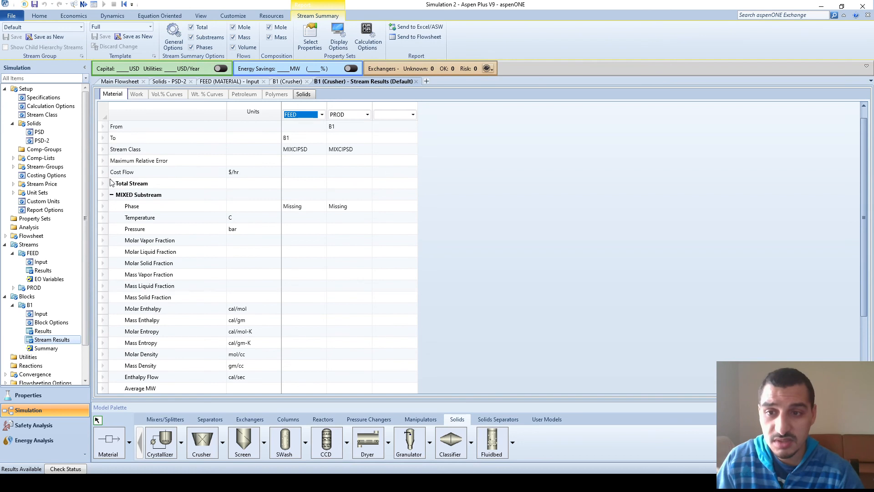
{"action": "left_click", "coordinate": [112, 194]}
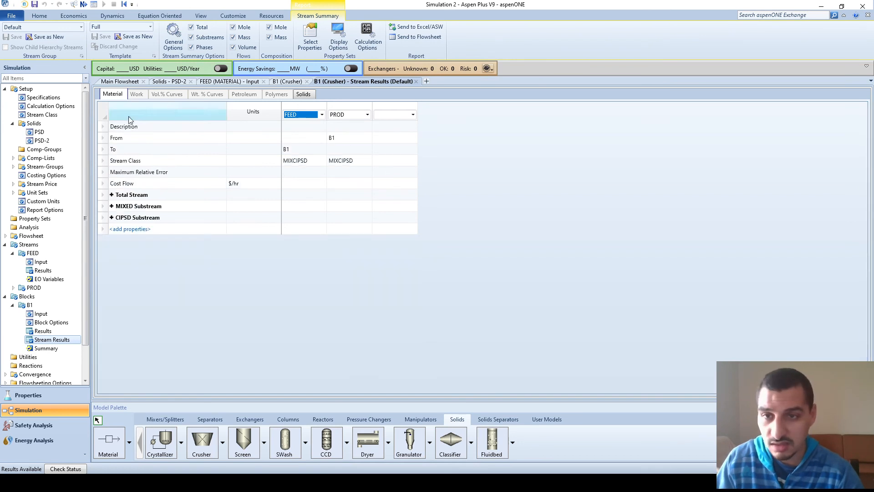
Check the Mixed substream specifications in FEED's input and return to B1's stream results.
{"action": "left_click", "coordinate": [40, 261]}
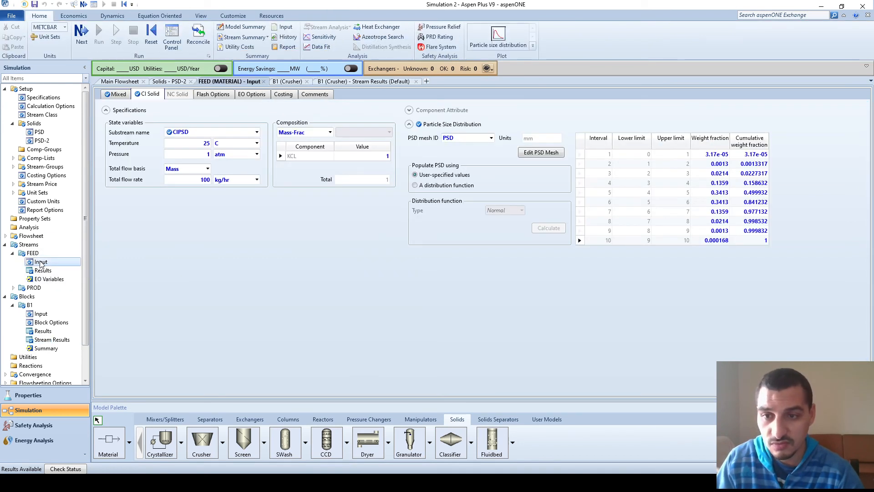
{"action": "left_click", "coordinate": [116, 94]}
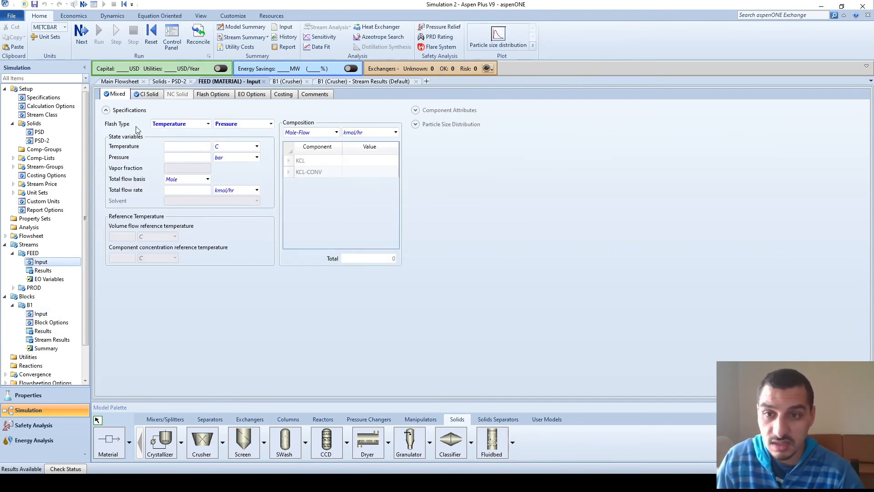
{"action": "left_click", "coordinate": [357, 84]}
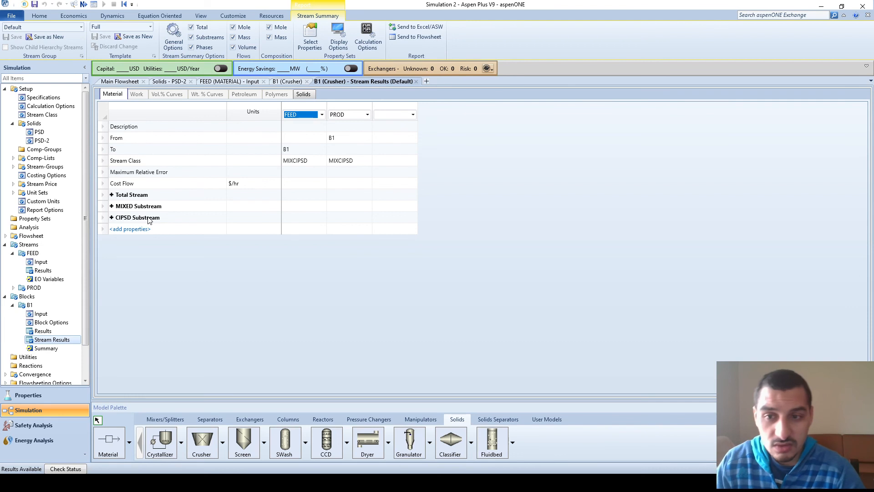
Expand the CIPSD Substream and compare its properties and mole flows for FEED and PROD.
{"action": "left_click", "coordinate": [111, 217]}
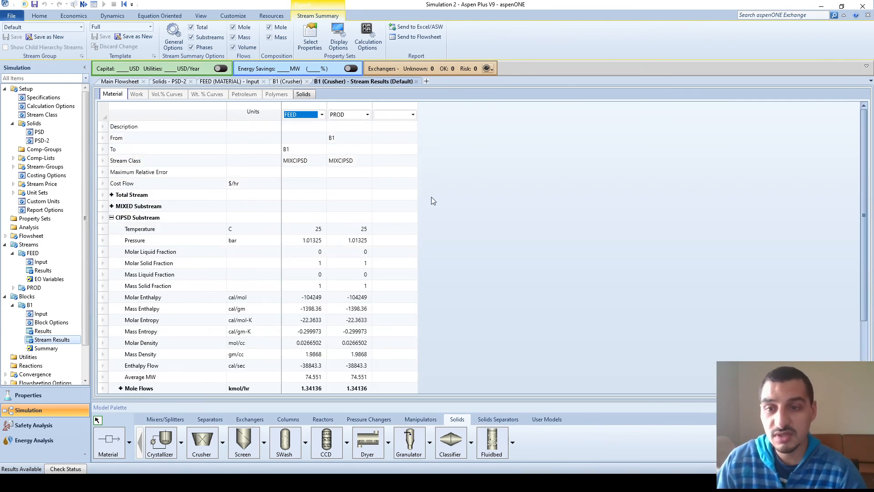
{"action": "scroll", "coordinate": [479, 242], "scroll_direction": "down", "scroll_amount": 1}
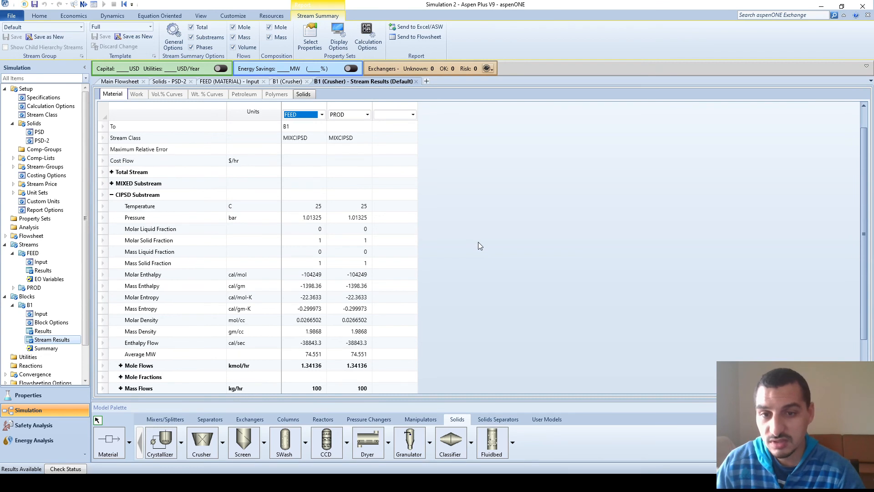
{"action": "scroll", "coordinate": [479, 243], "scroll_direction": "down", "scroll_amount": 2}
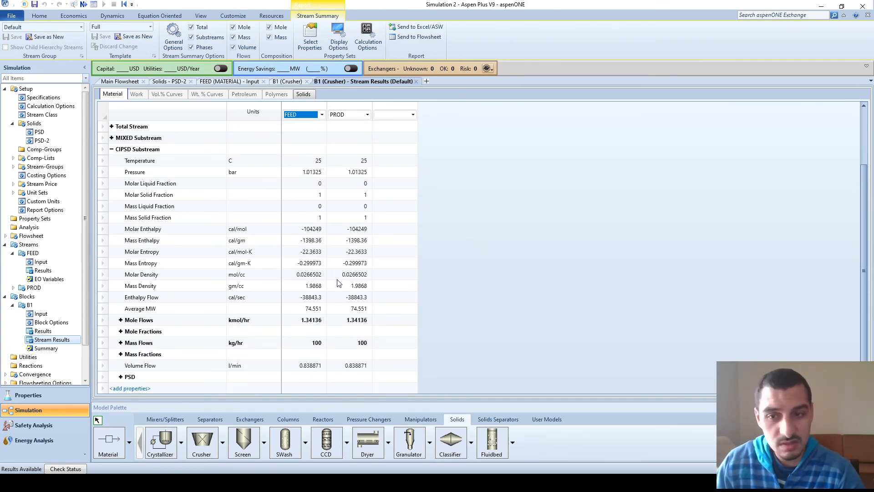
{"action": "left_click", "coordinate": [121, 320]}
{"action": "left_click", "coordinate": [121, 320]}
{"action": "scroll", "coordinate": [360, 348], "scroll_direction": "down", "scroll_amount": 1}
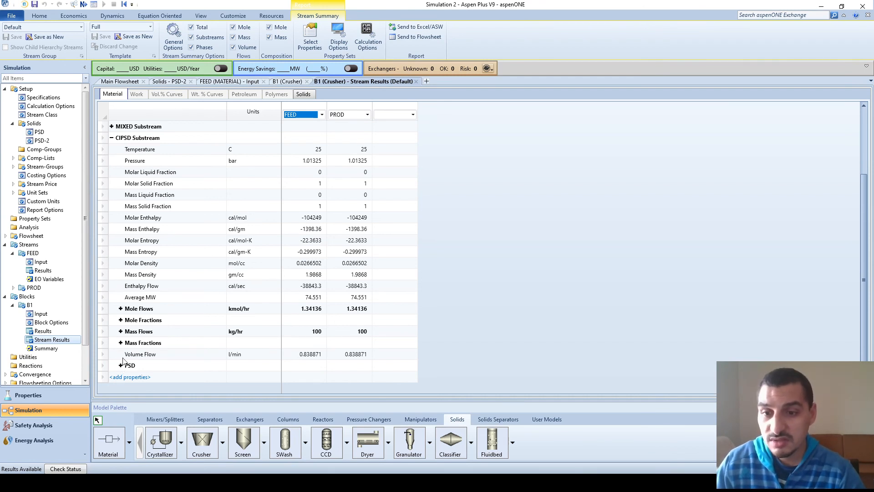
Compare the PSD of FEED and PROD by size interval within the CIPSD Substream and collapse both sections.
{"action": "left_click", "coordinate": [120, 366]}
{"action": "scroll", "coordinate": [364, 336], "scroll_direction": "down", "scroll_amount": 4}
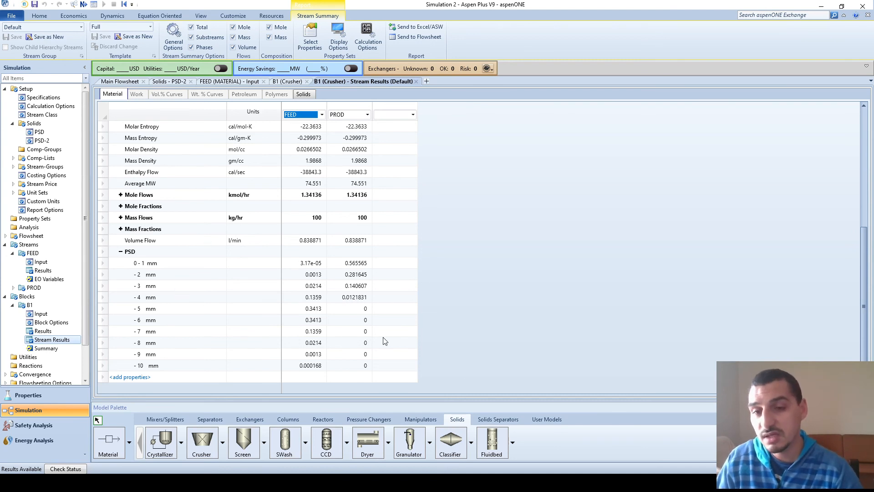
{"action": "left_click", "coordinate": [120, 252]}
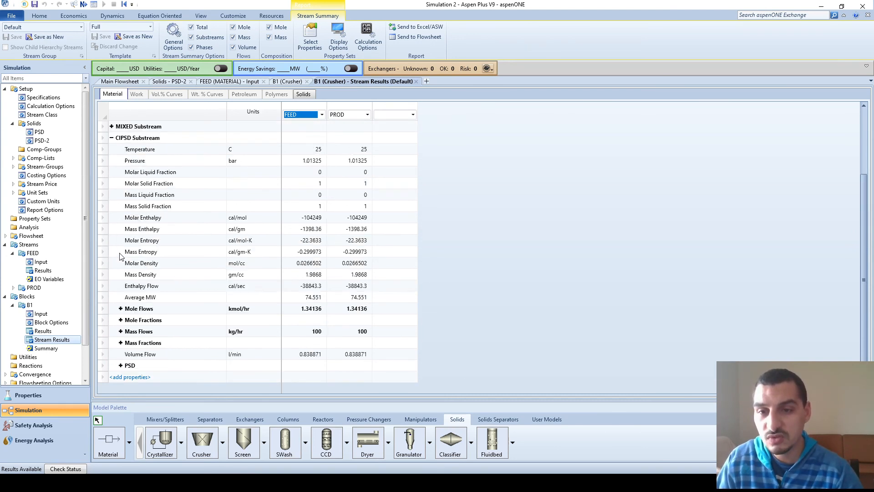
{"action": "left_click", "coordinate": [111, 138]}
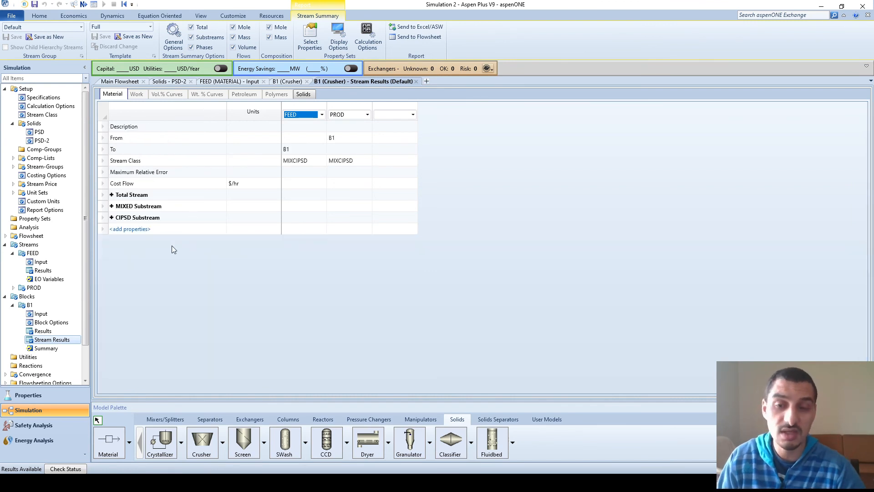